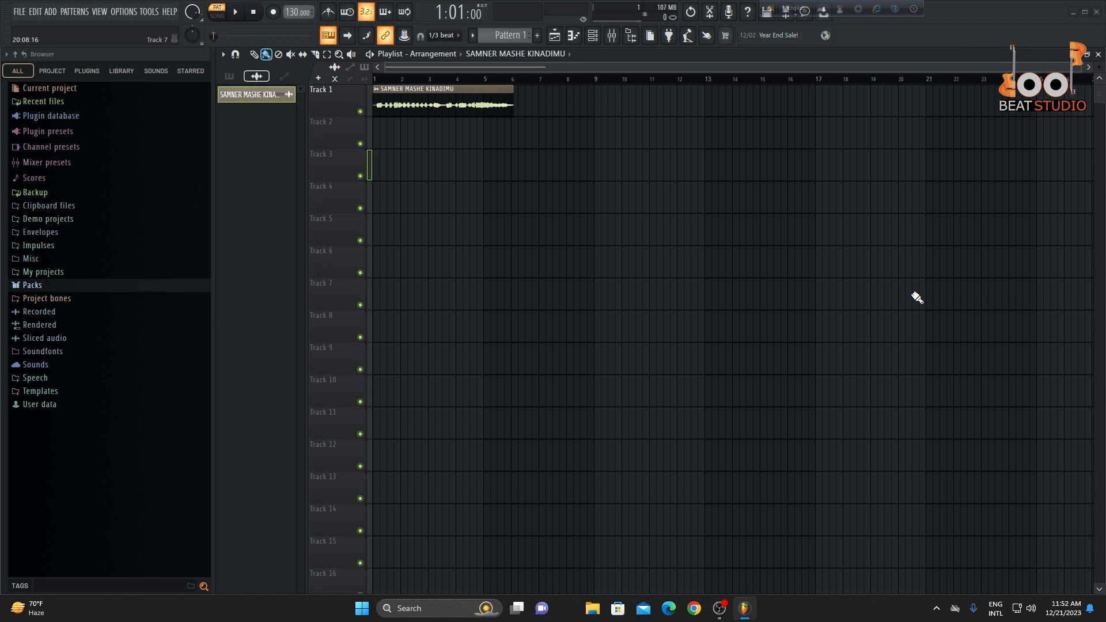
Play the audio clip on Track 1 in song mode, stopping playback after listening
left_click(215, 20)
key("space")
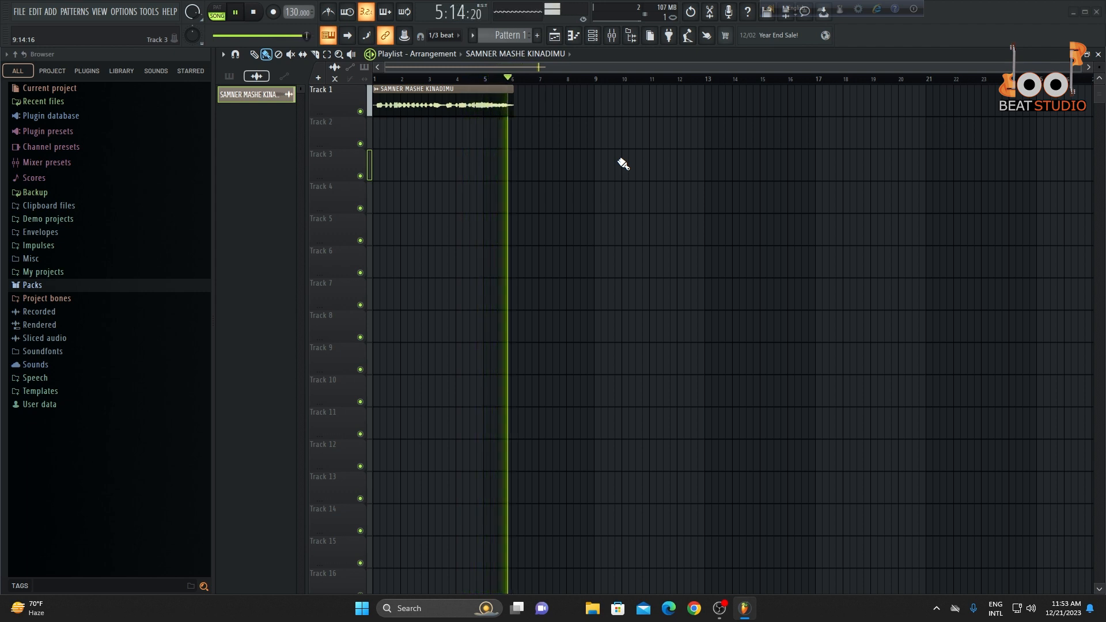
key("space")
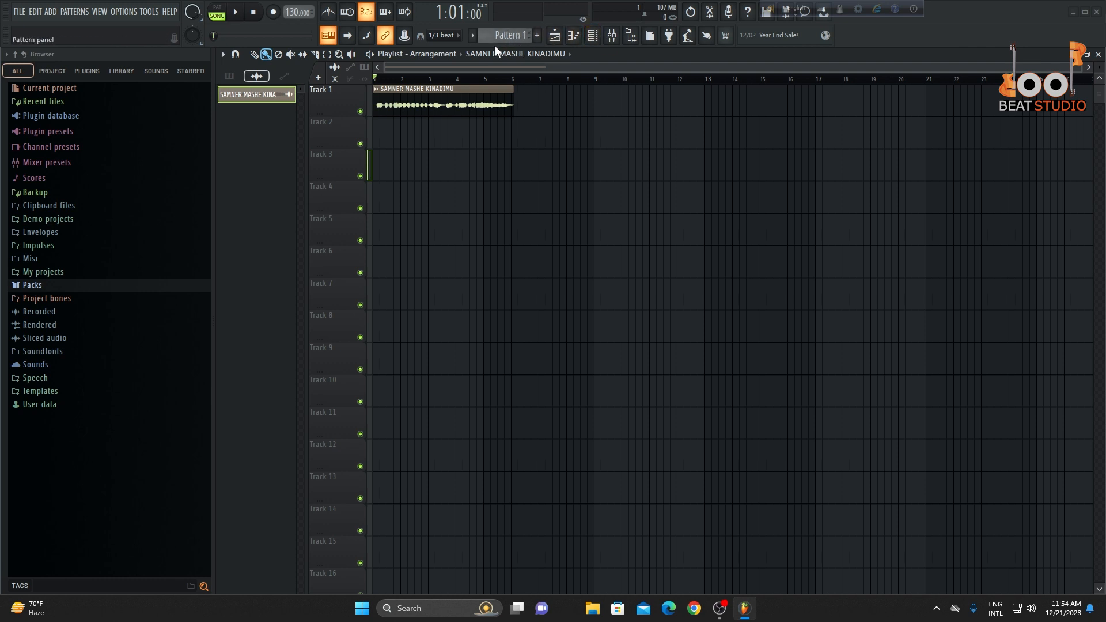
Add an FL Keys instrument channel to the channel rack and close its plugin window
left_click(594, 36)
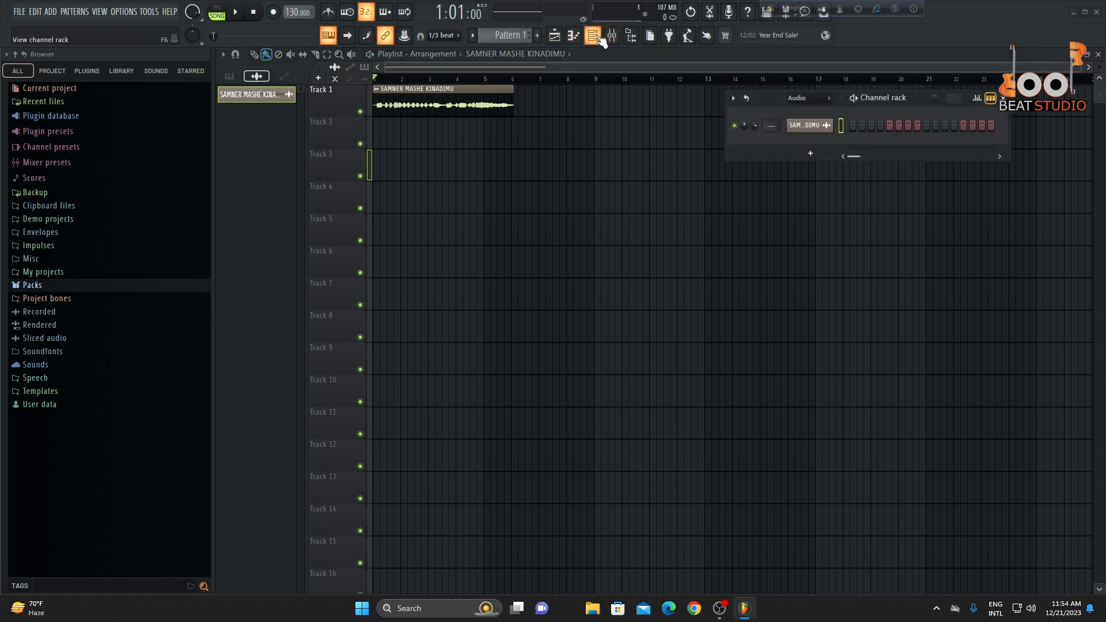
left_click(814, 153)
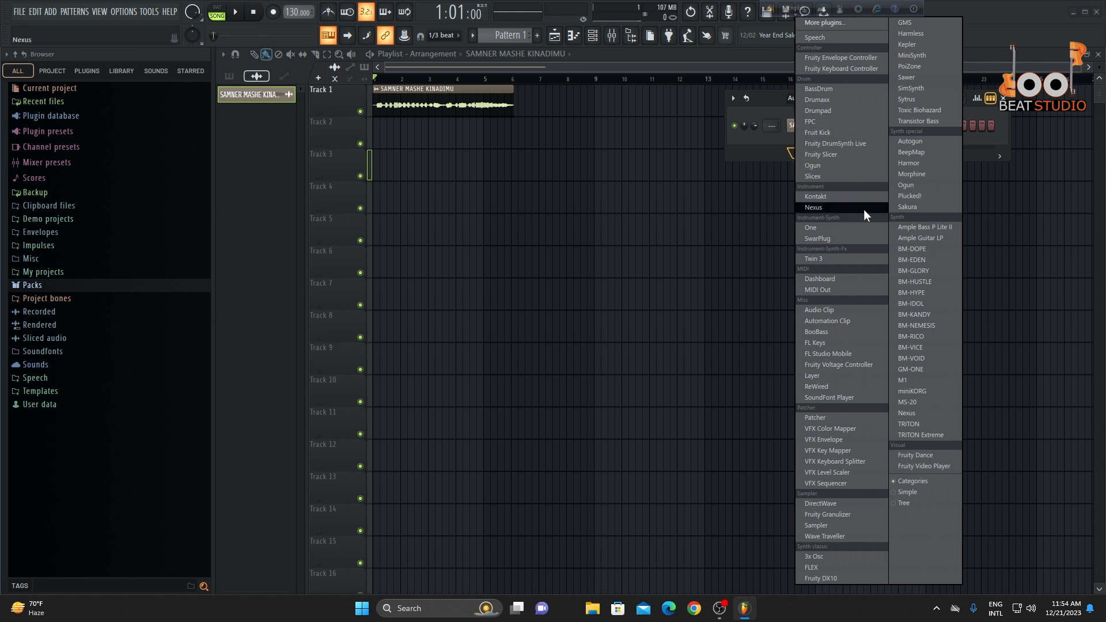
left_click(838, 344)
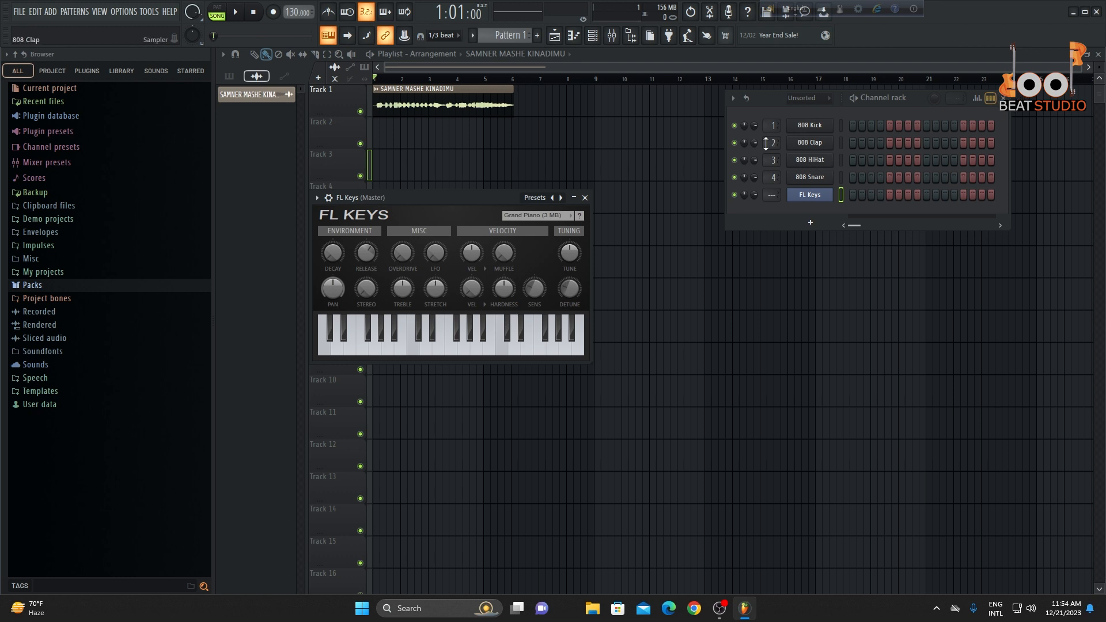
left_click(813, 194)
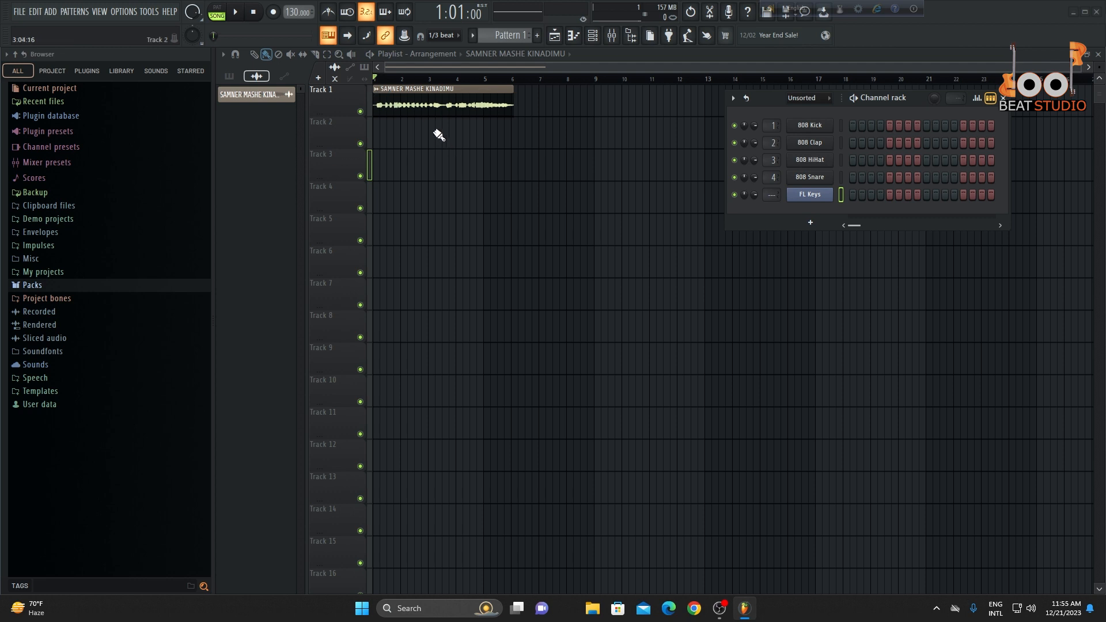
Open the Track 1 audio clip's sample for editing in Edison
right_click(379, 95)
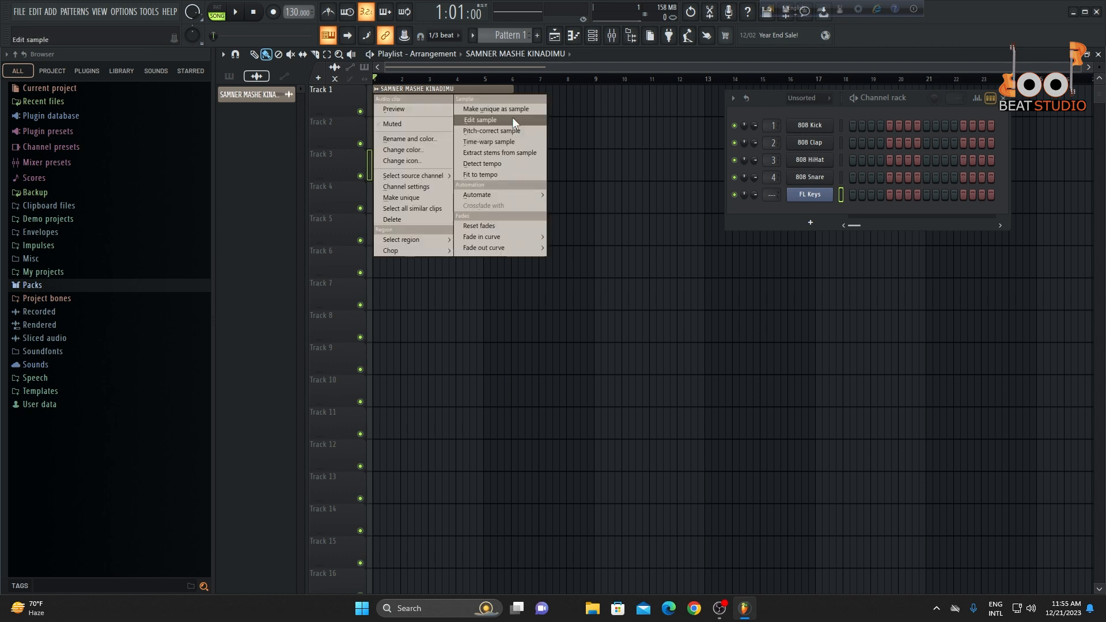
left_click(513, 117)
left_click_drag(535, 140, 596, 117)
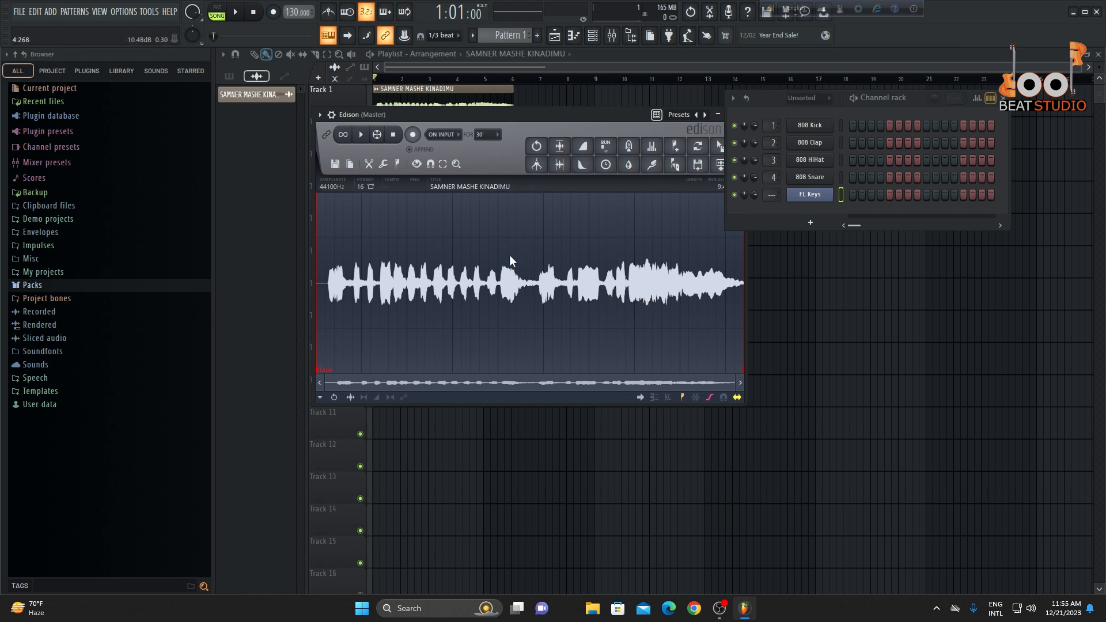
Convert the sample to a score dumped to the FL Keys piano roll, and close Edison
right_click(494, 225)
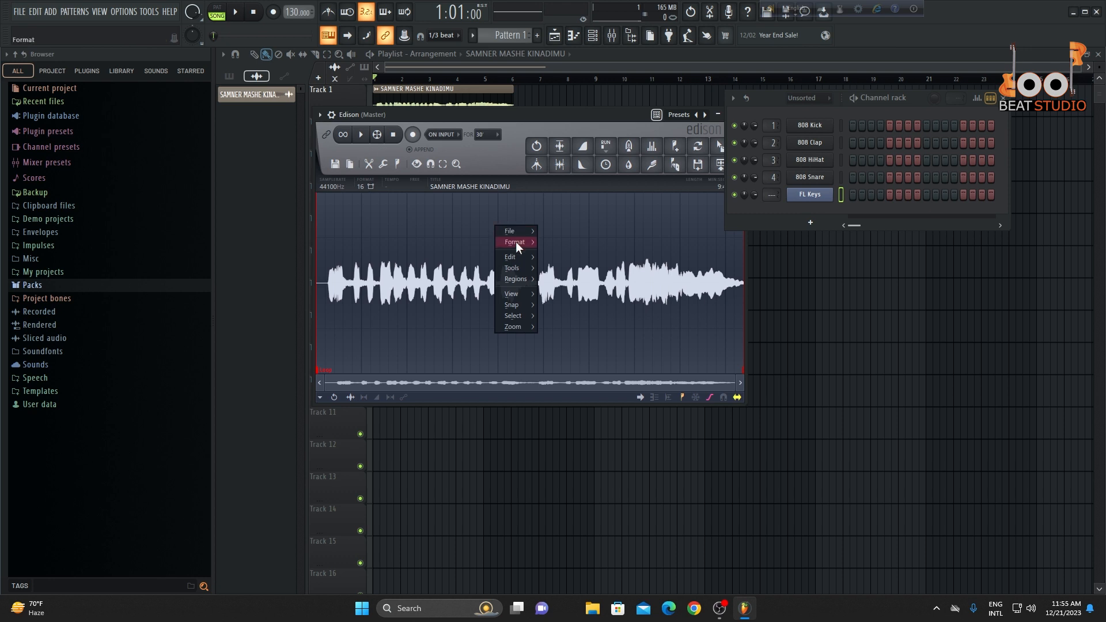
mouse_move(525, 272)
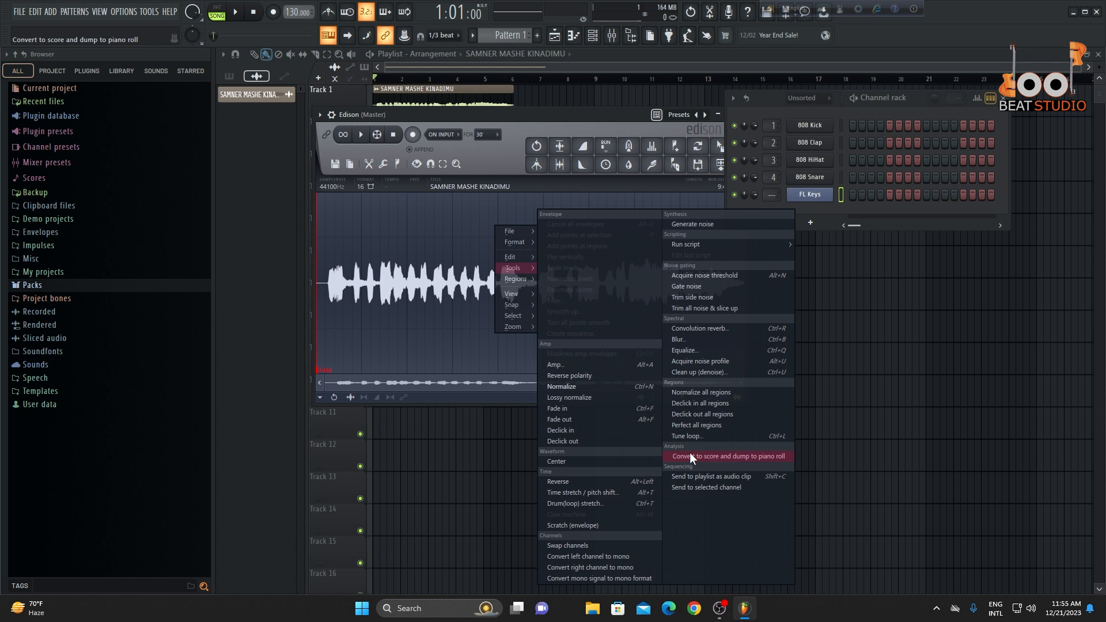
left_click(756, 456)
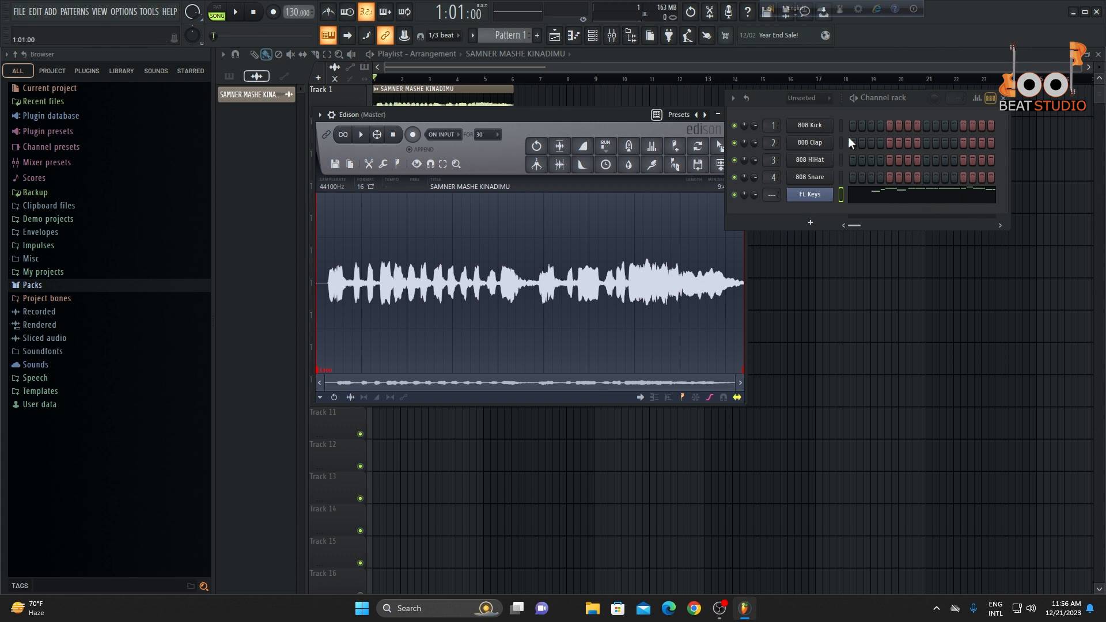
left_click_drag(593, 115, 523, 145)
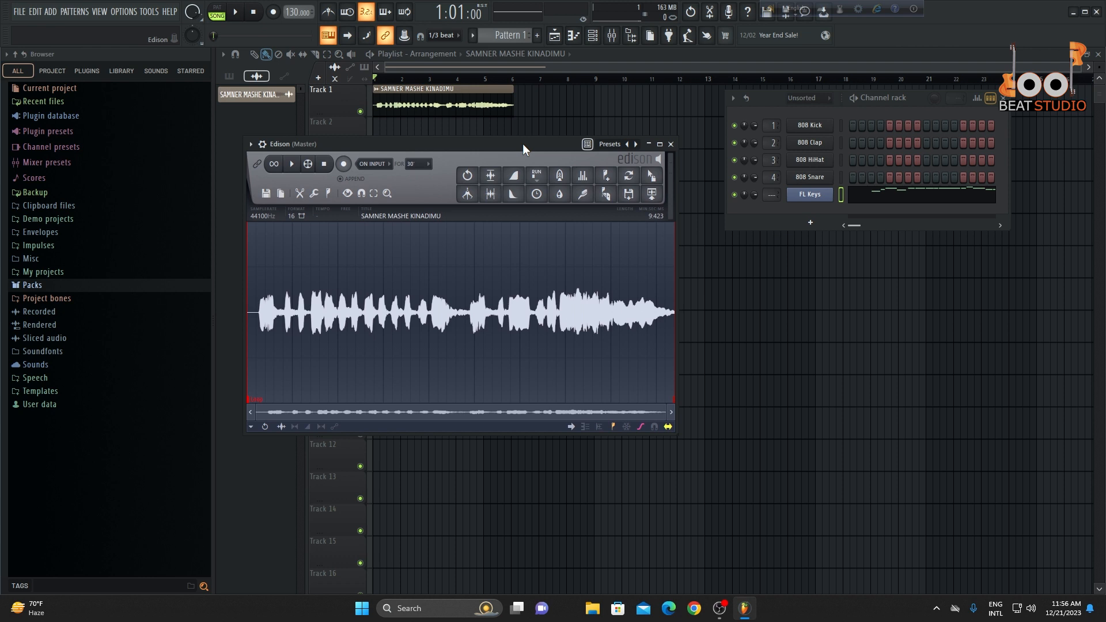
left_click(671, 144)
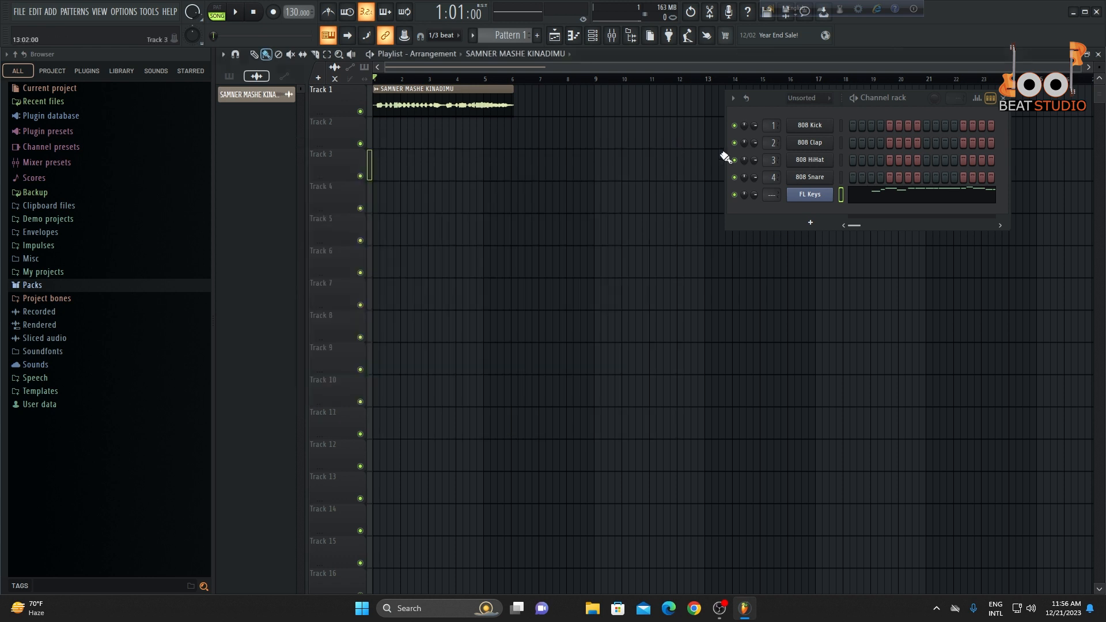
Switch to pattern mode, play the converted melody in the FL Keys piano roll, and close the piano roll after reviewing the notes
left_click(218, 11)
left_click(929, 192)
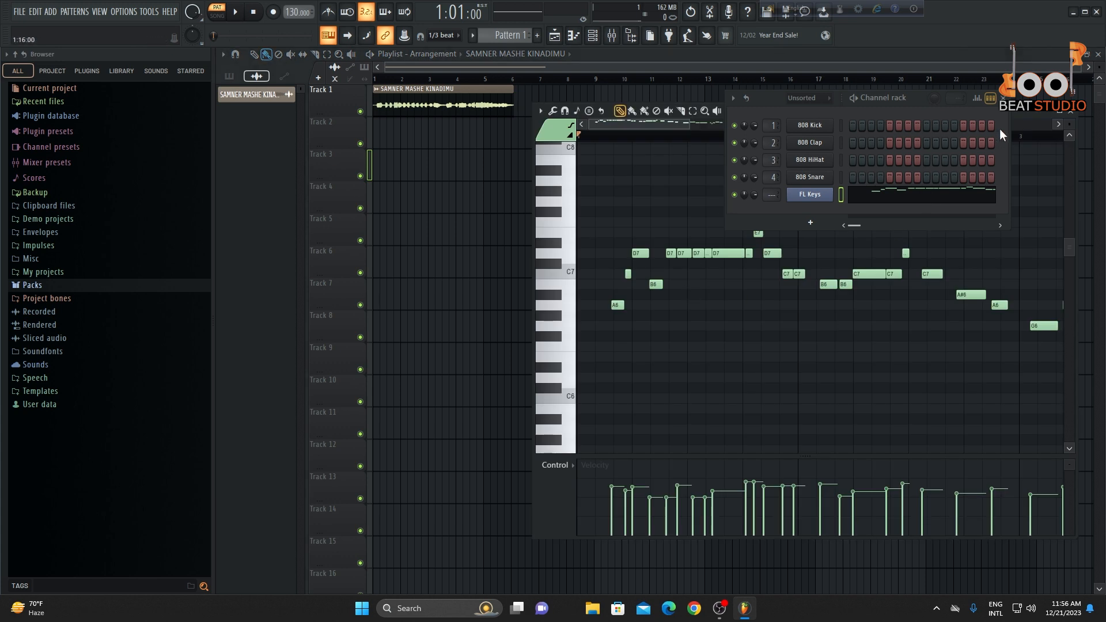
left_click(1003, 97)
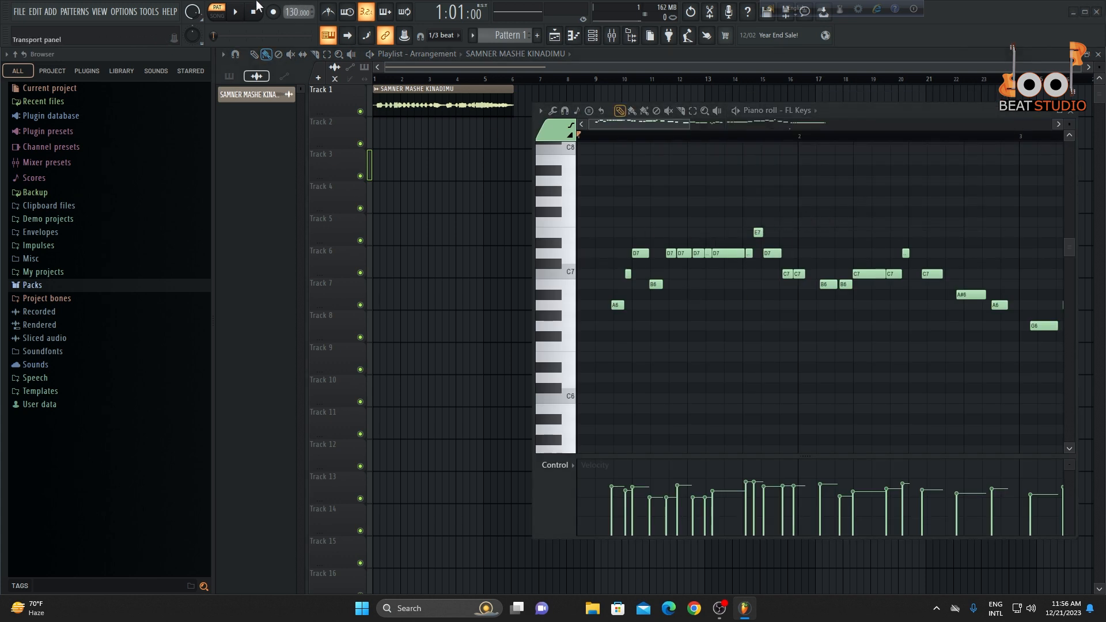
left_click(237, 12)
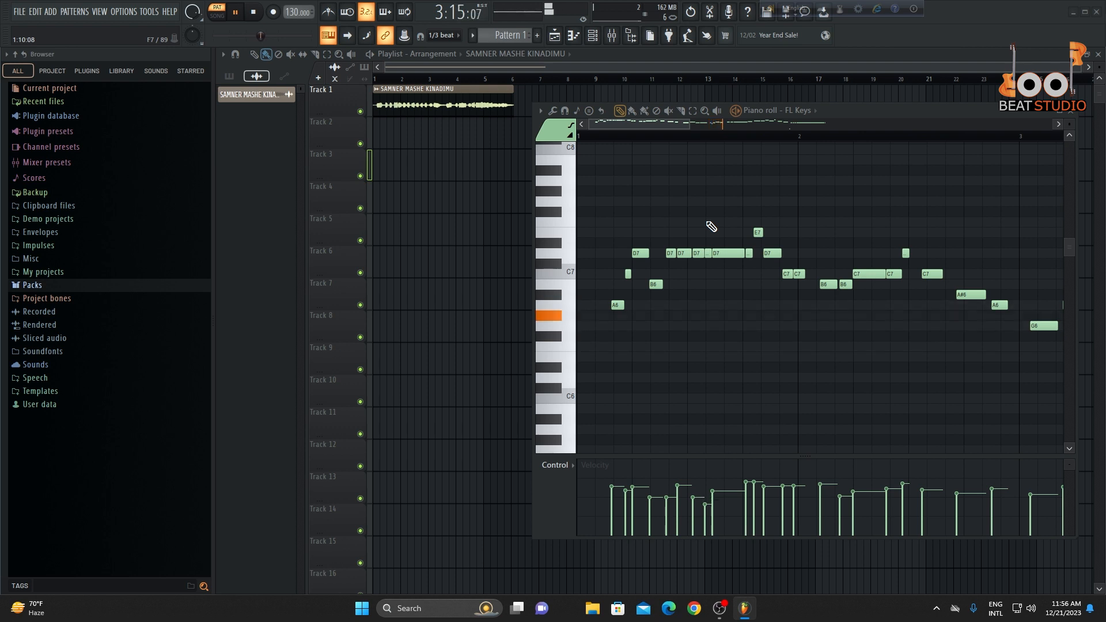
scroll(712, 227, "down", 2)
scroll(712, 227, "down", 4)
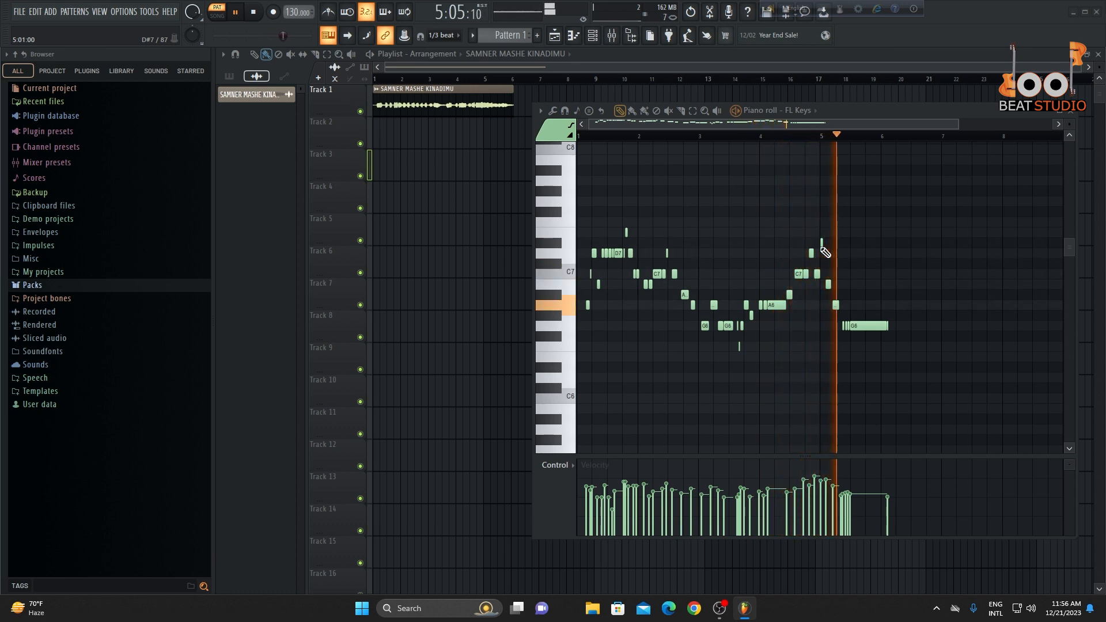
key("space")
scroll(959, 289, "down", 4)
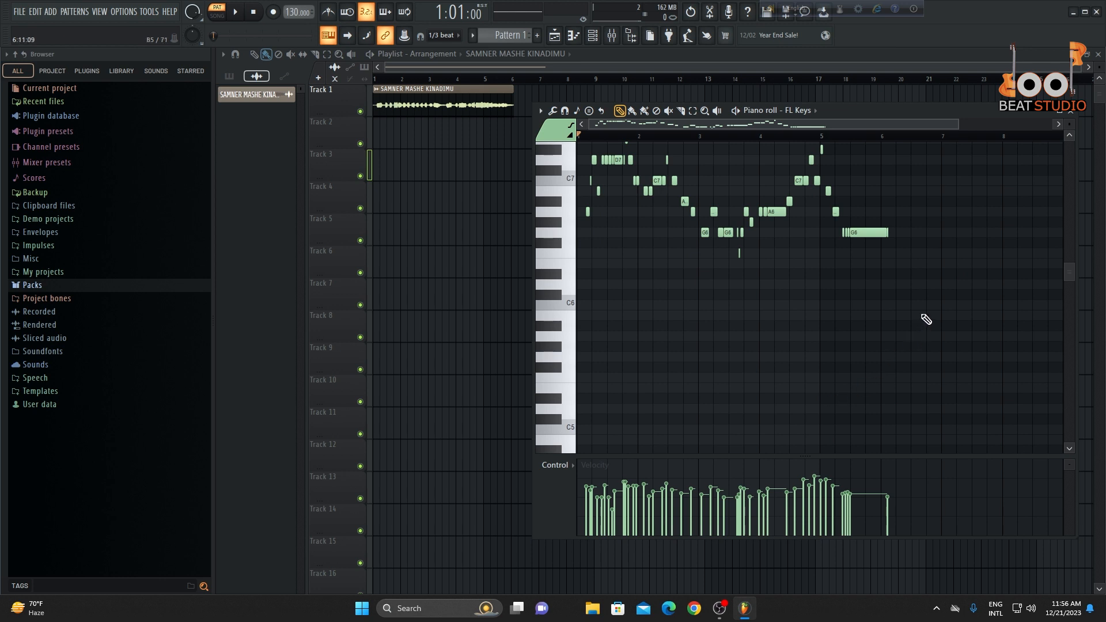
scroll(926, 317, "up", 4)
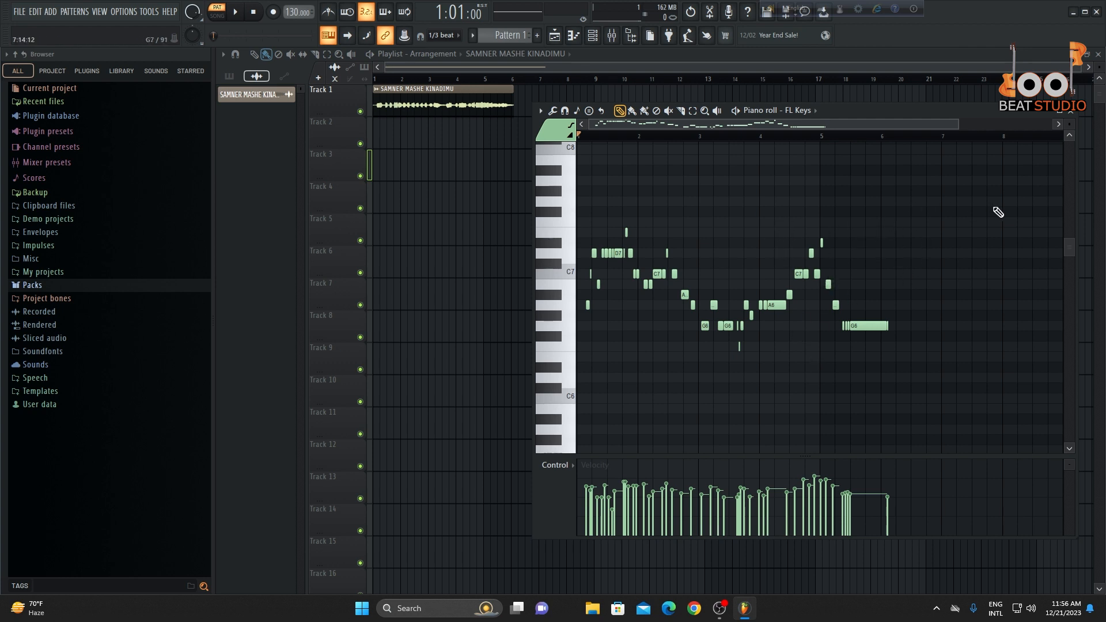
left_click(1081, 120)
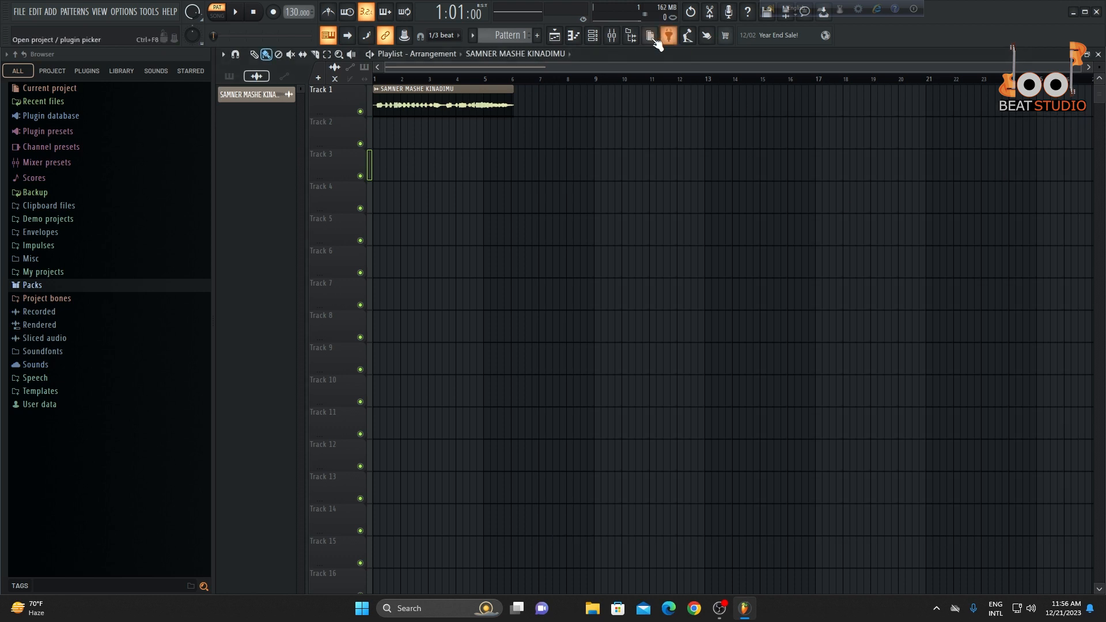
Replace the FL Keys channel's instrument with Nexus, keeping its notes, and move the plugin window clear for preset browsing
left_click(594, 38)
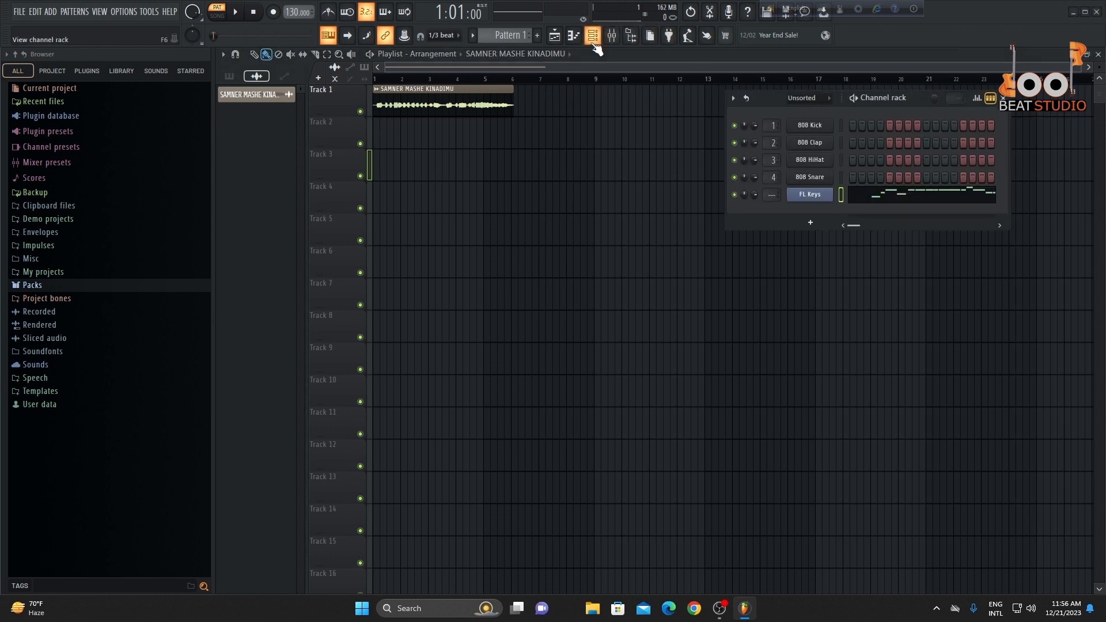
right_click(810, 196)
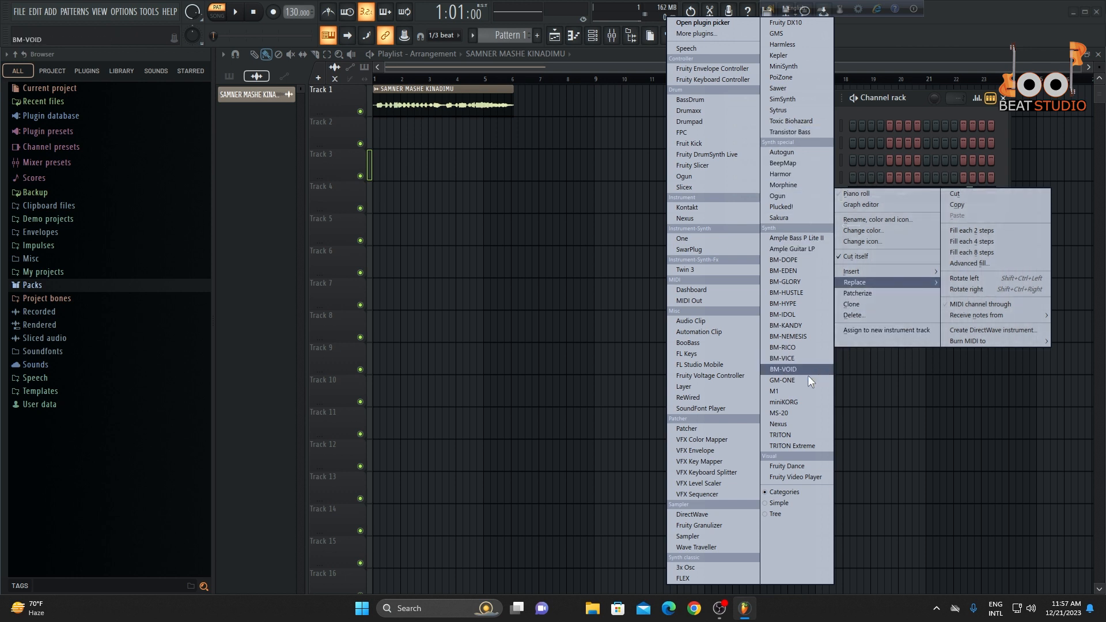
left_click(790, 424)
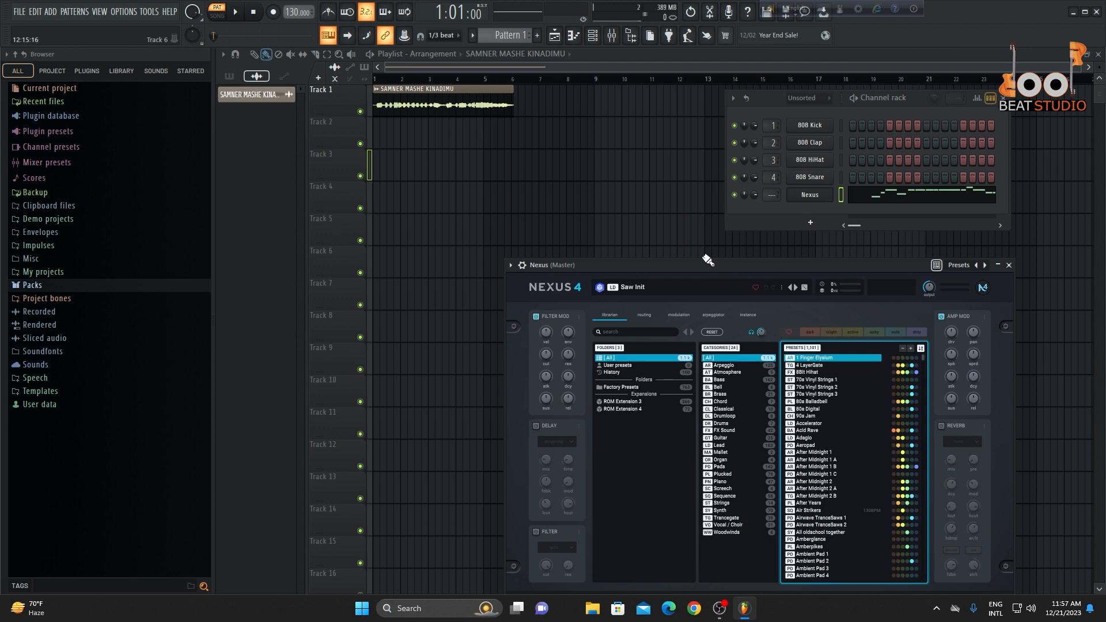
left_click_drag(679, 262, 561, 190)
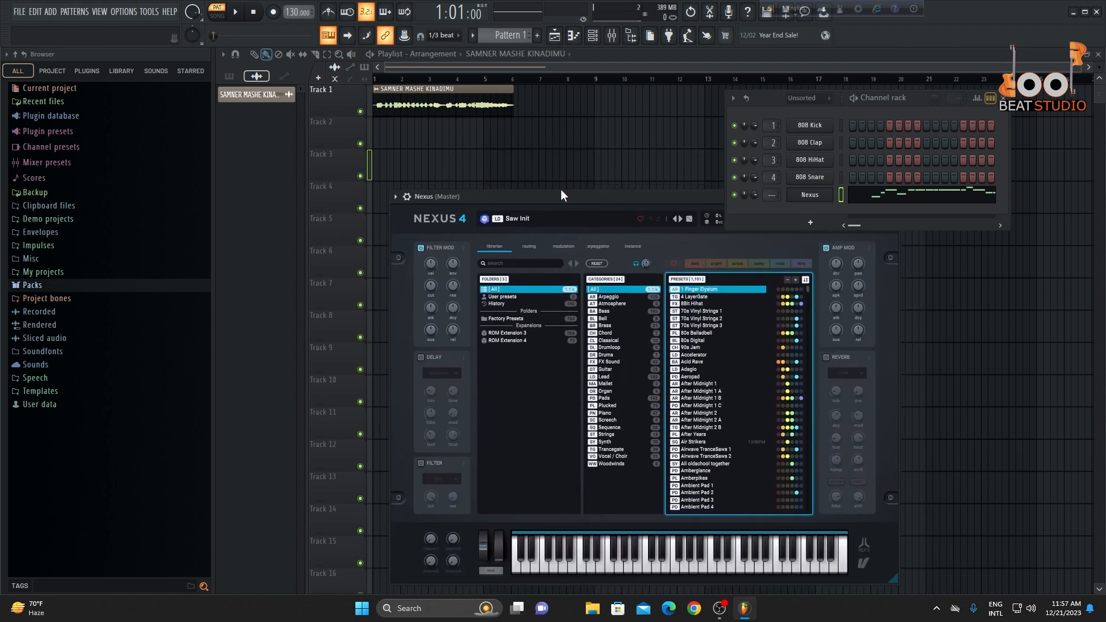
Audition Nexus presets against the playing pattern, from 8Bit Hihat through 70s Vinyl Strings 1–3, 80s Digital and Accelerator, ending on Acid Rave
left_click(705, 305)
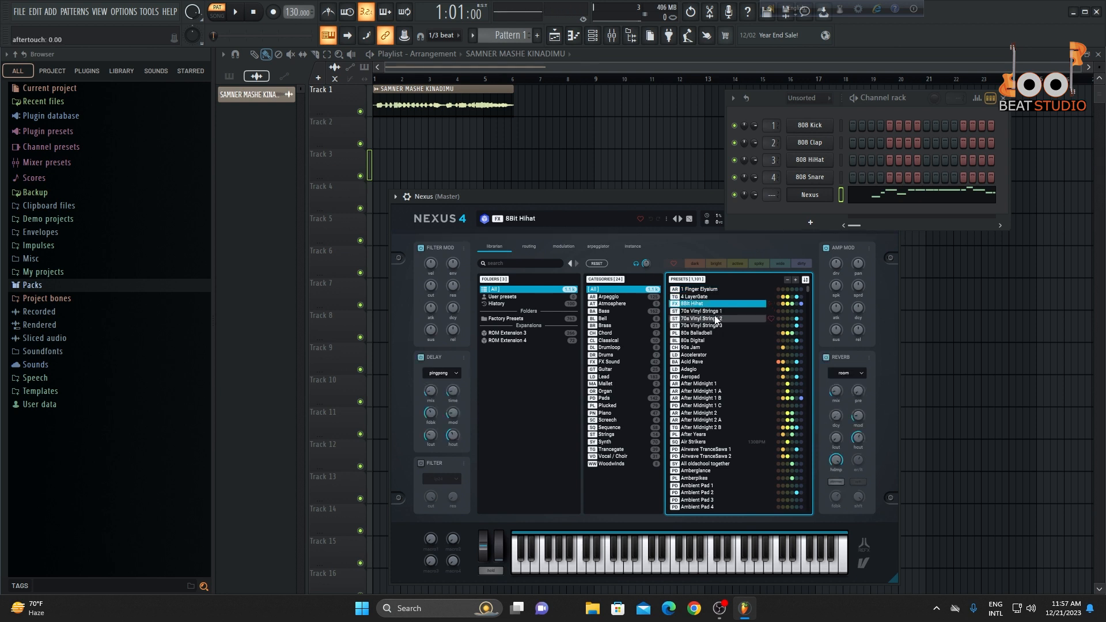
left_click(714, 313)
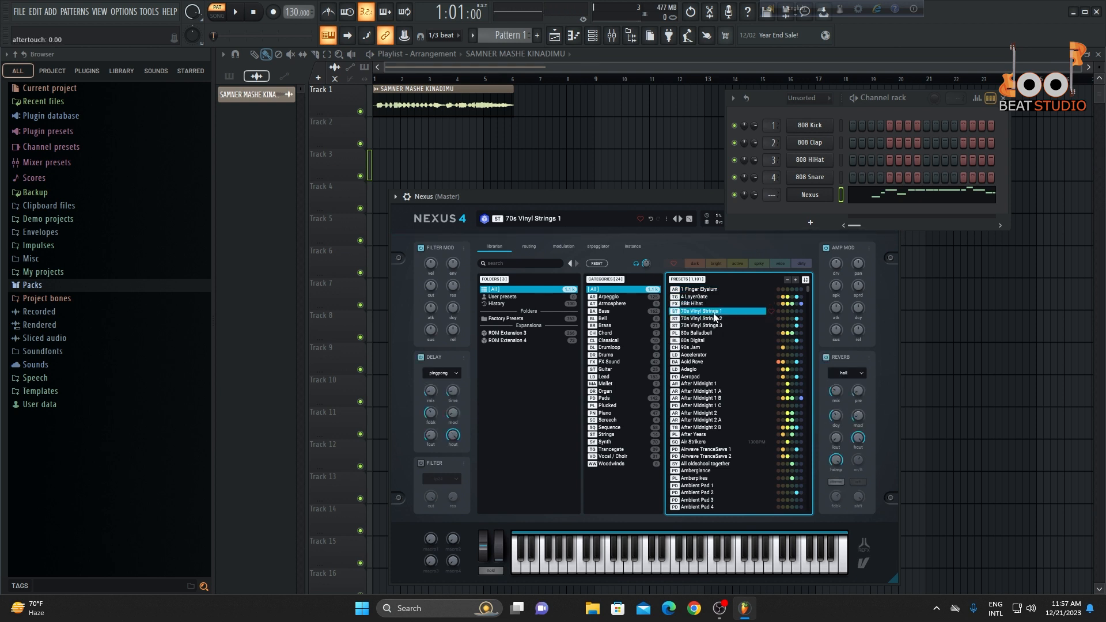
key("space")
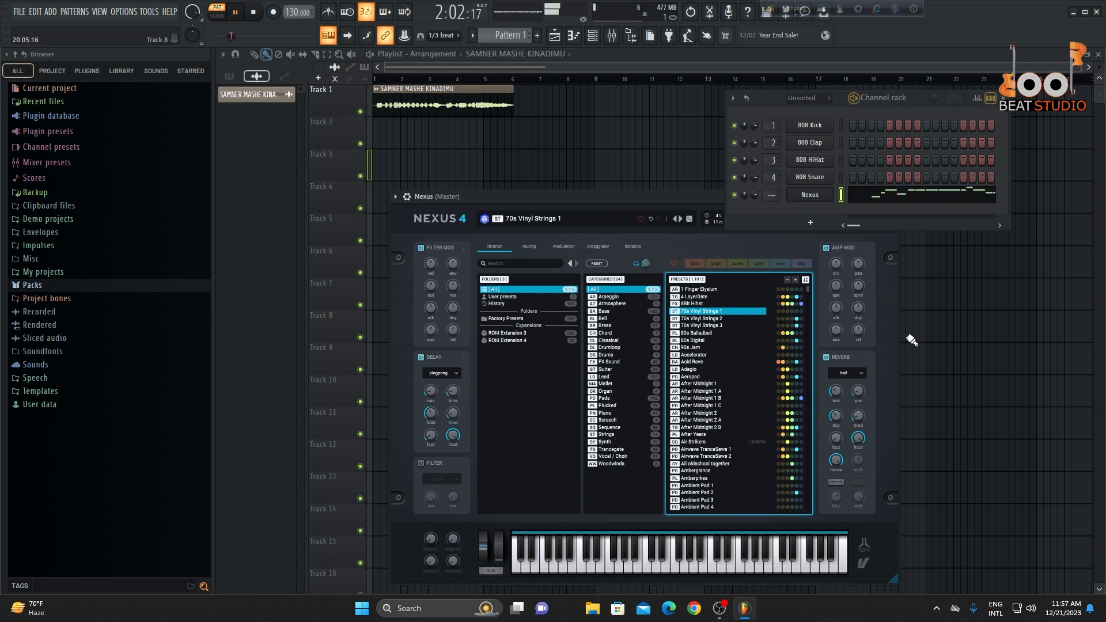
left_click(713, 319)
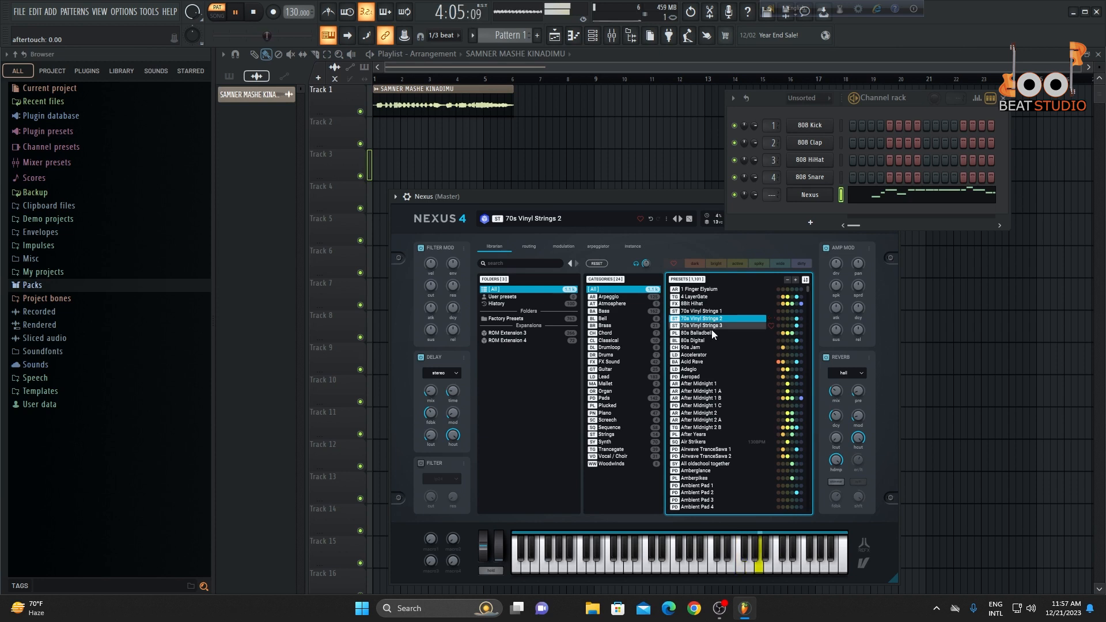
left_click(711, 327)
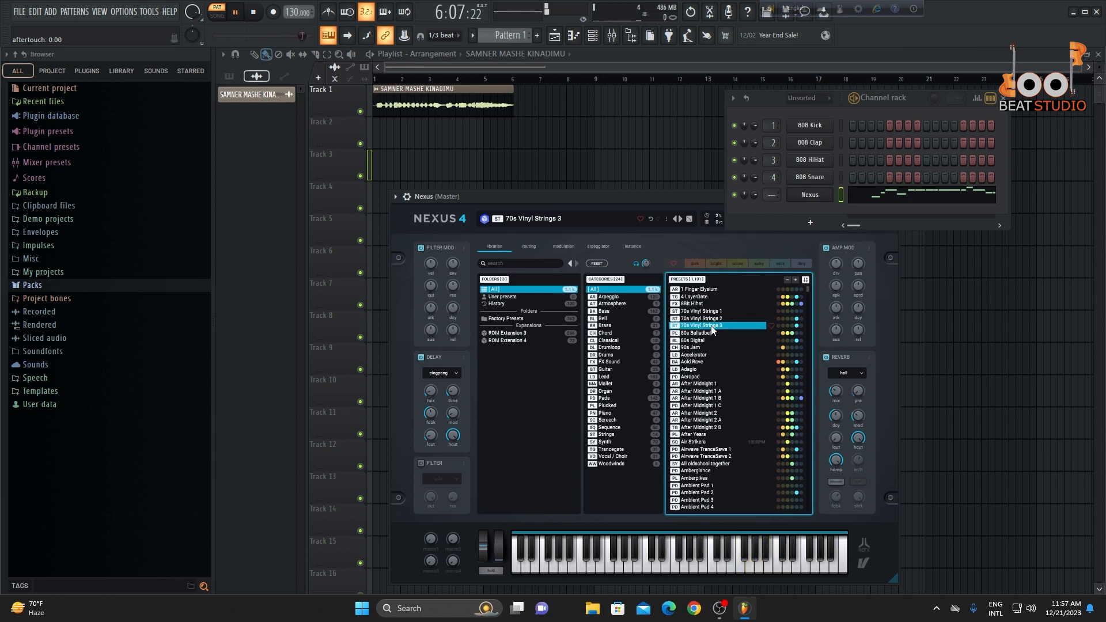
left_click(695, 342)
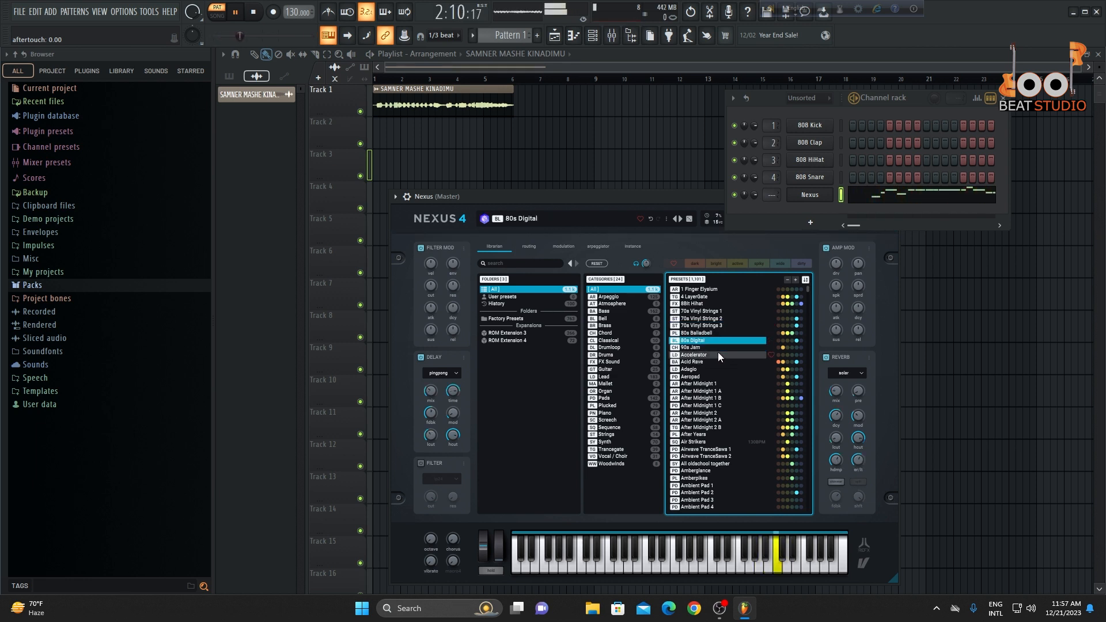
left_click(703, 356)
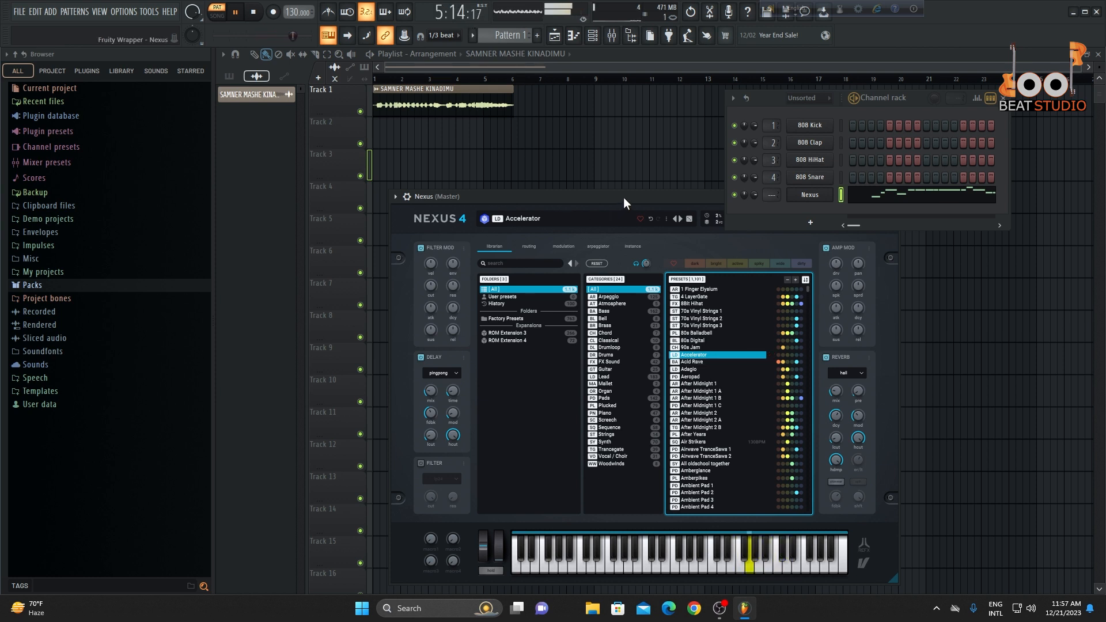
left_click_drag(623, 197, 601, 234)
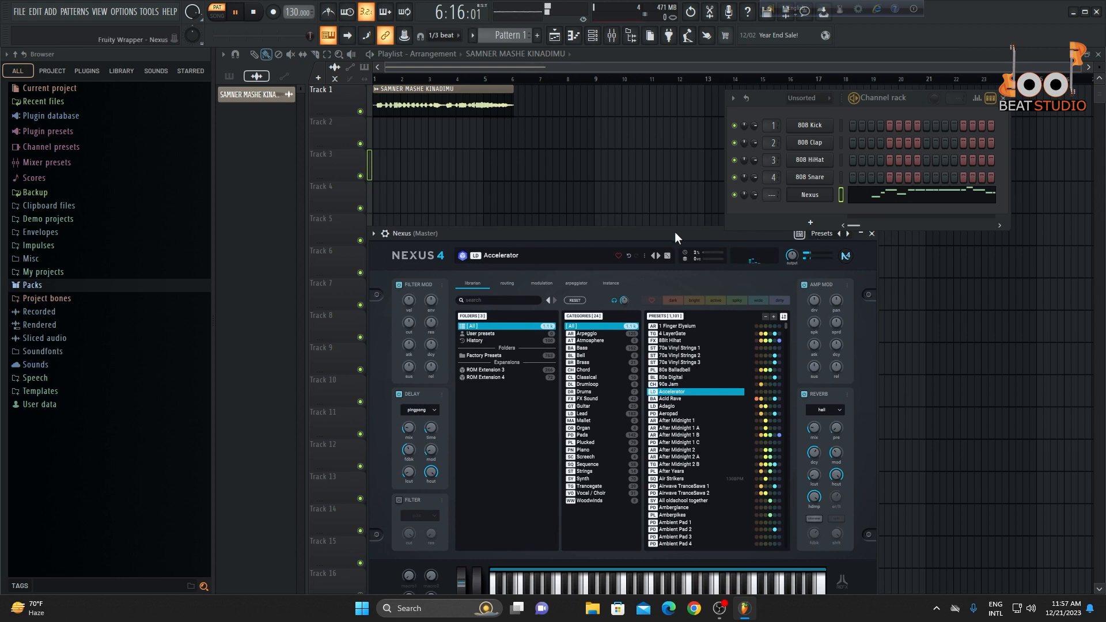
left_click(680, 400)
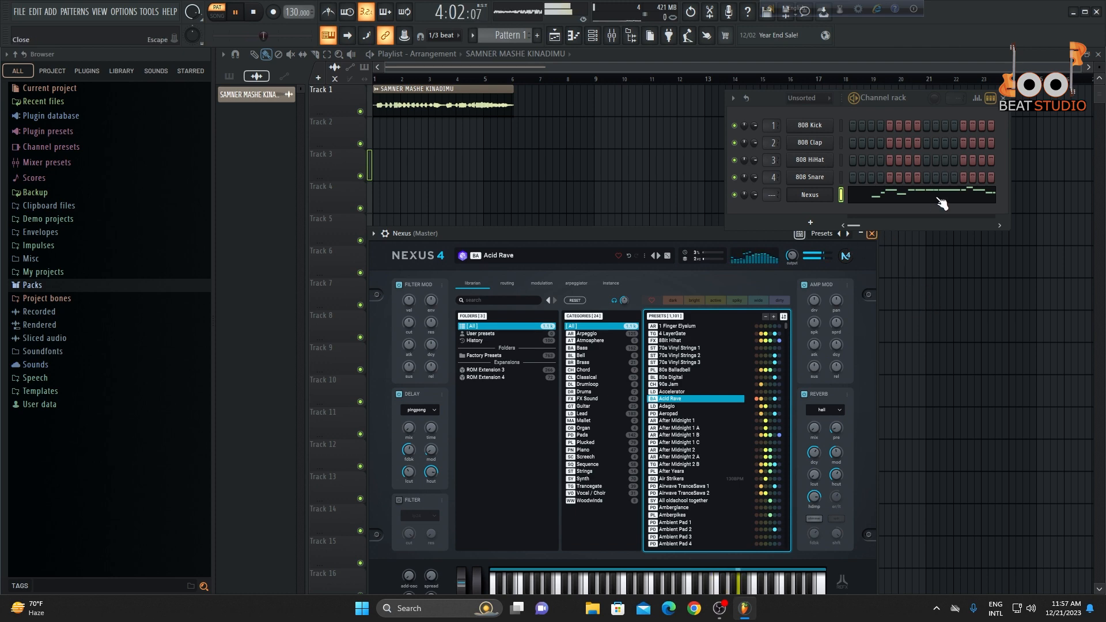
Transpose all notes in the Nexus piano roll down one octave and stop playback
left_click(941, 194)
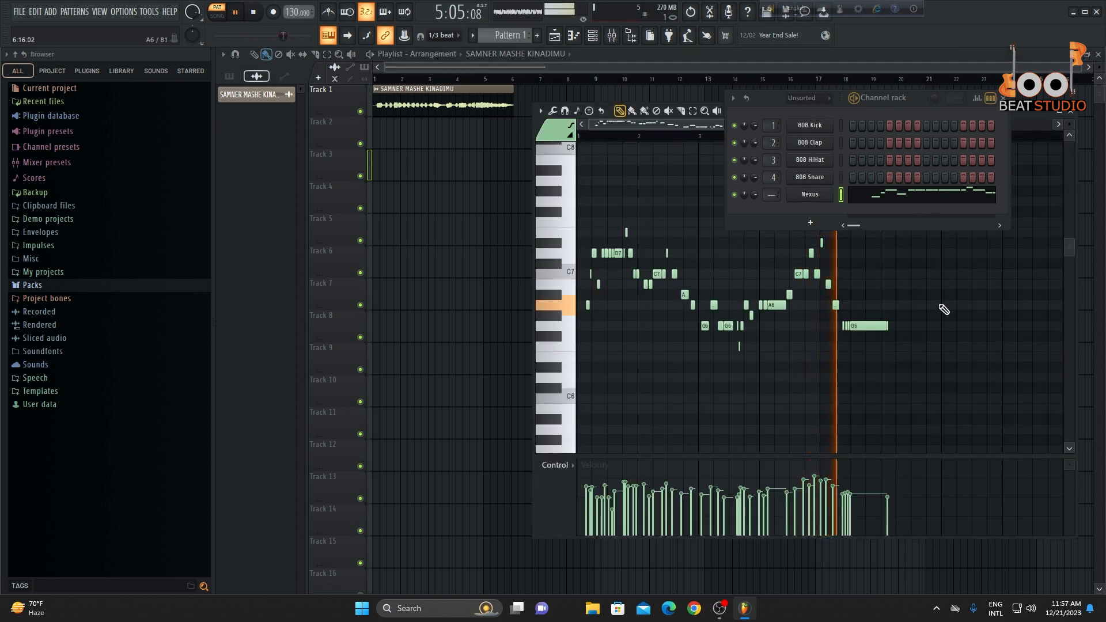
left_click_drag(955, 232, 407, 443)
key("ctrl+Down")
key("space")
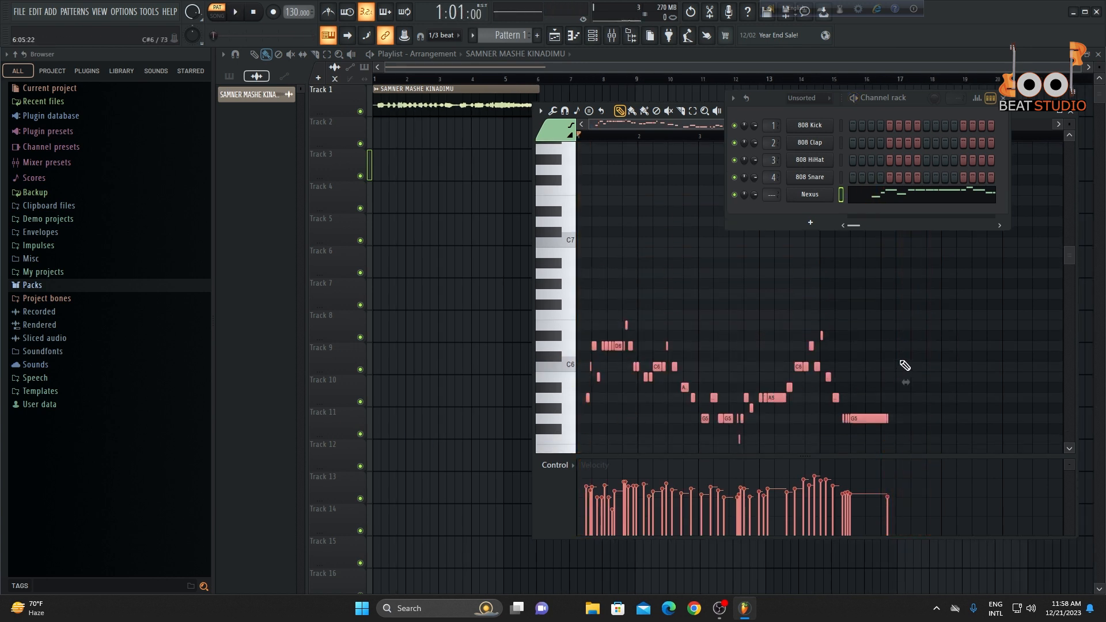
Play the transposed Nexus melody through, stop it, and close the channel rack and piano roll
key("space")
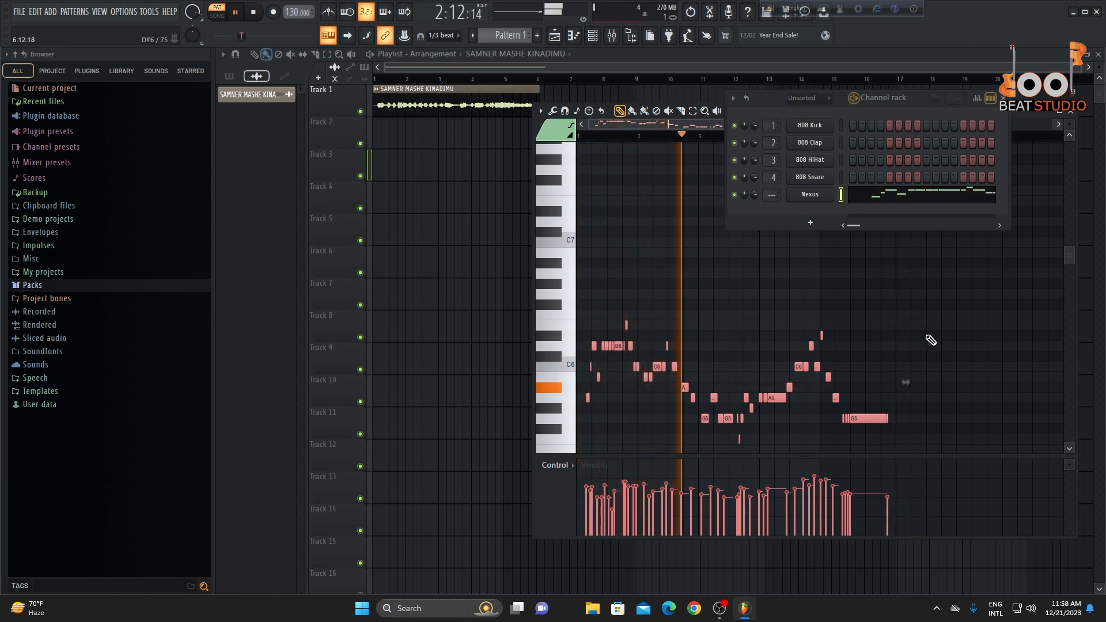
key("space")
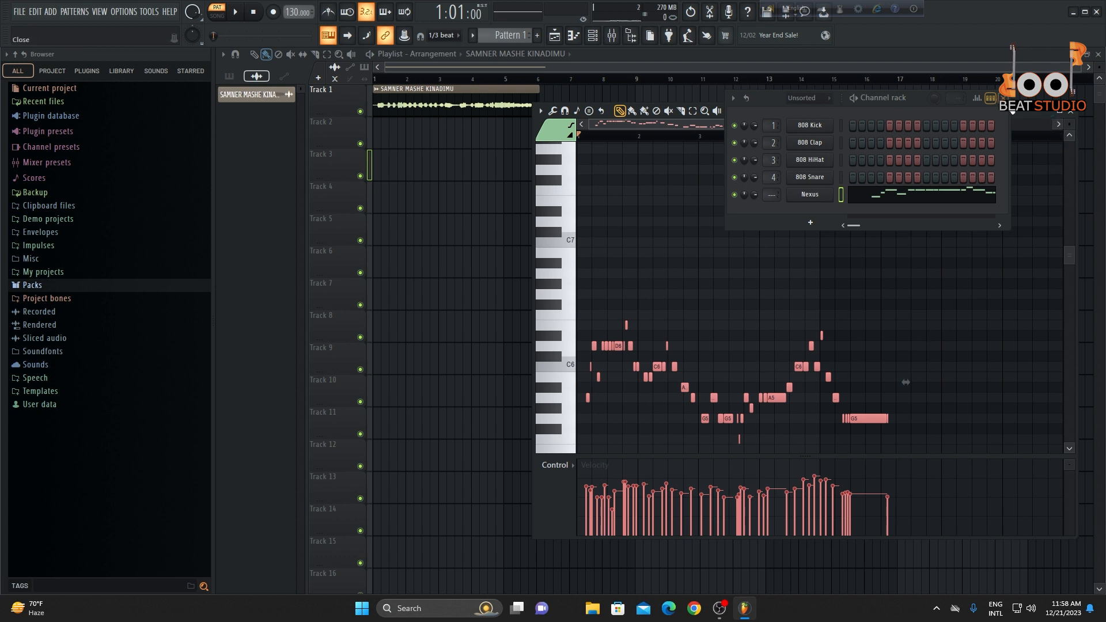
left_click(1004, 99)
left_click(1070, 111)
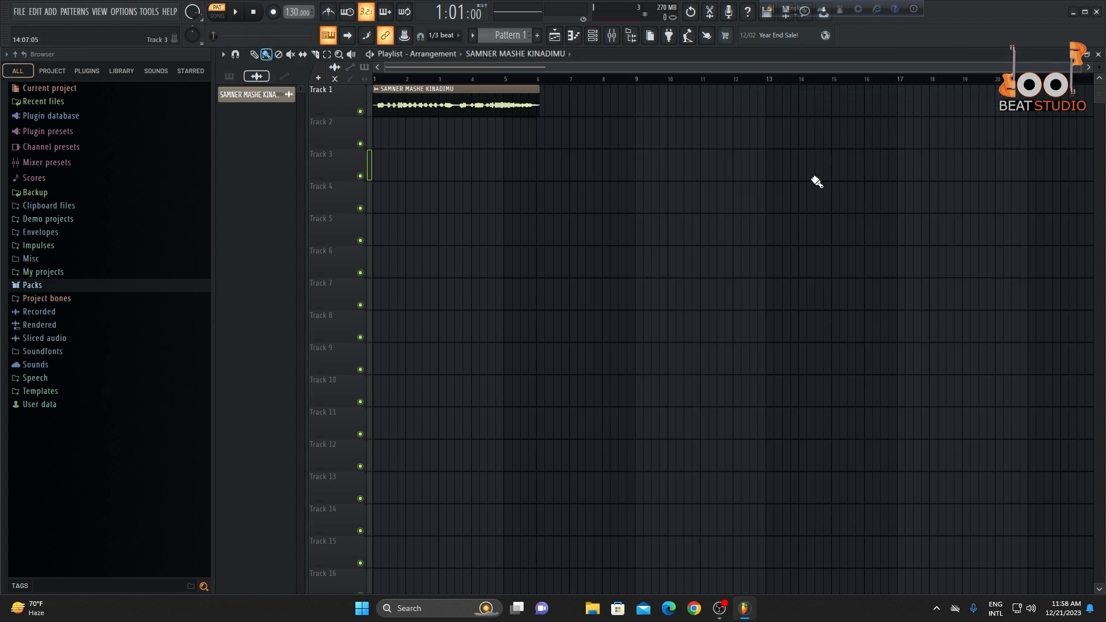
Create a new empty Pattern 2 and add a TRITON instrument channel, leaving no stray pattern clips in the playlist
left_click(537, 35)
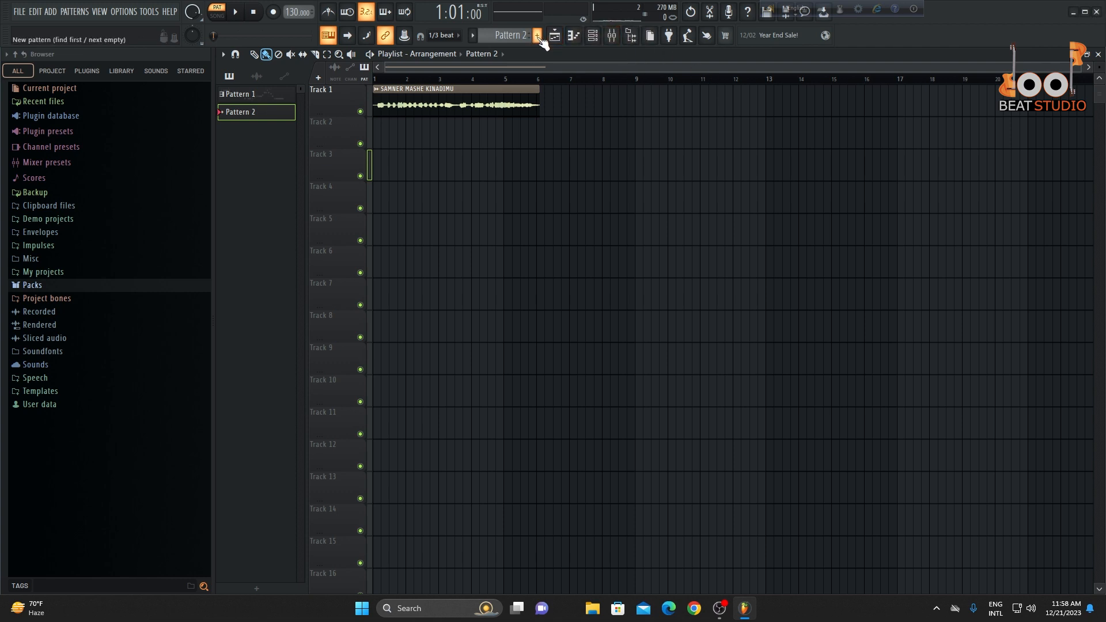
left_click(593, 35)
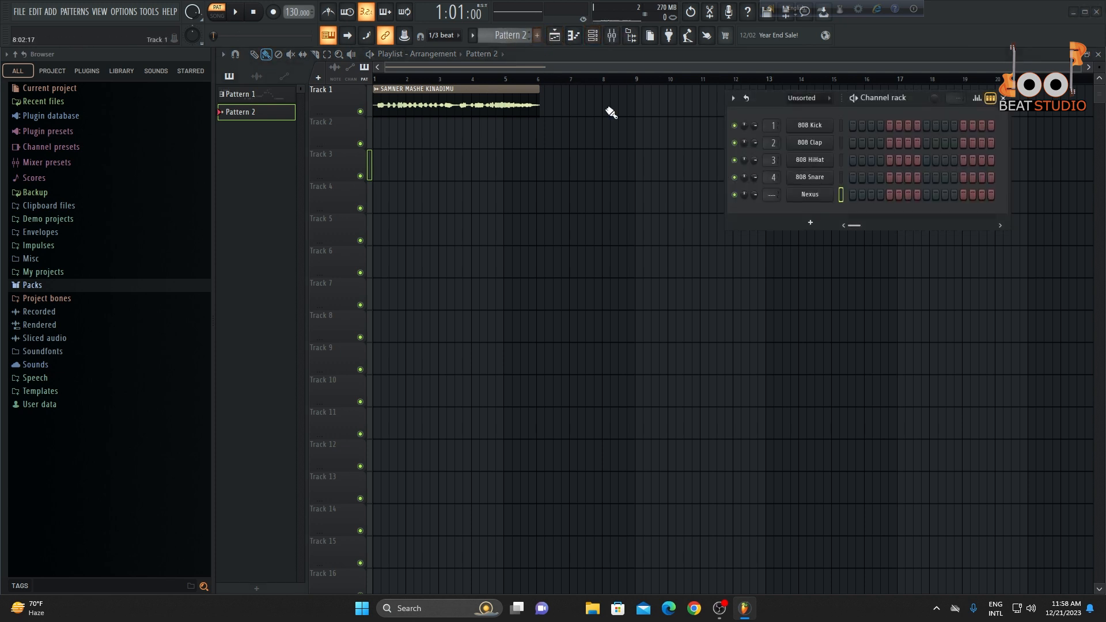
left_click(810, 222)
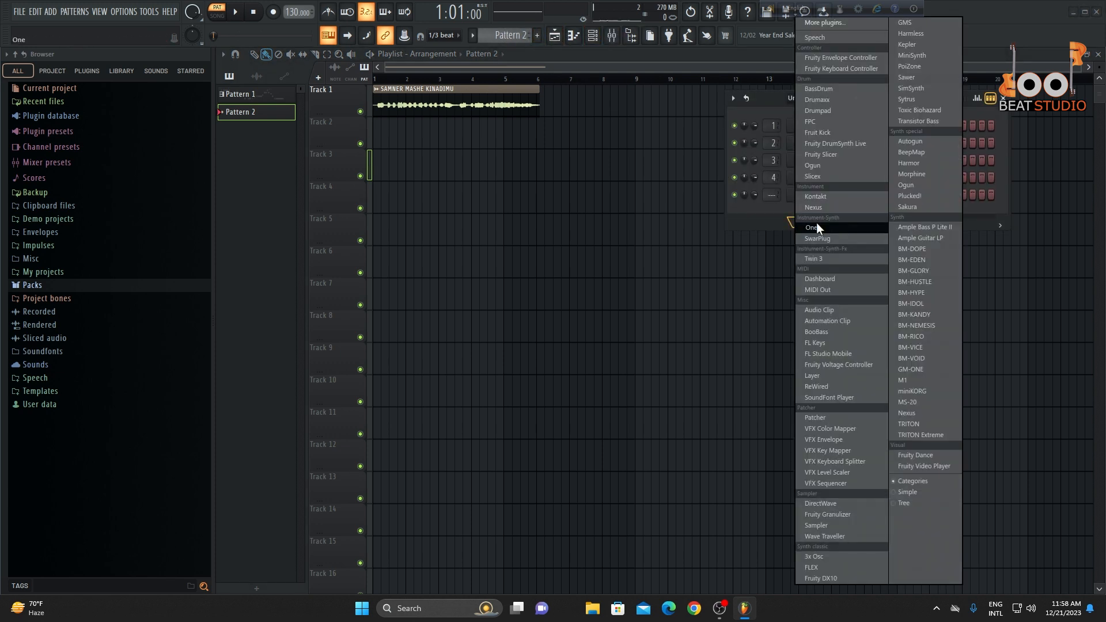
left_click(940, 423)
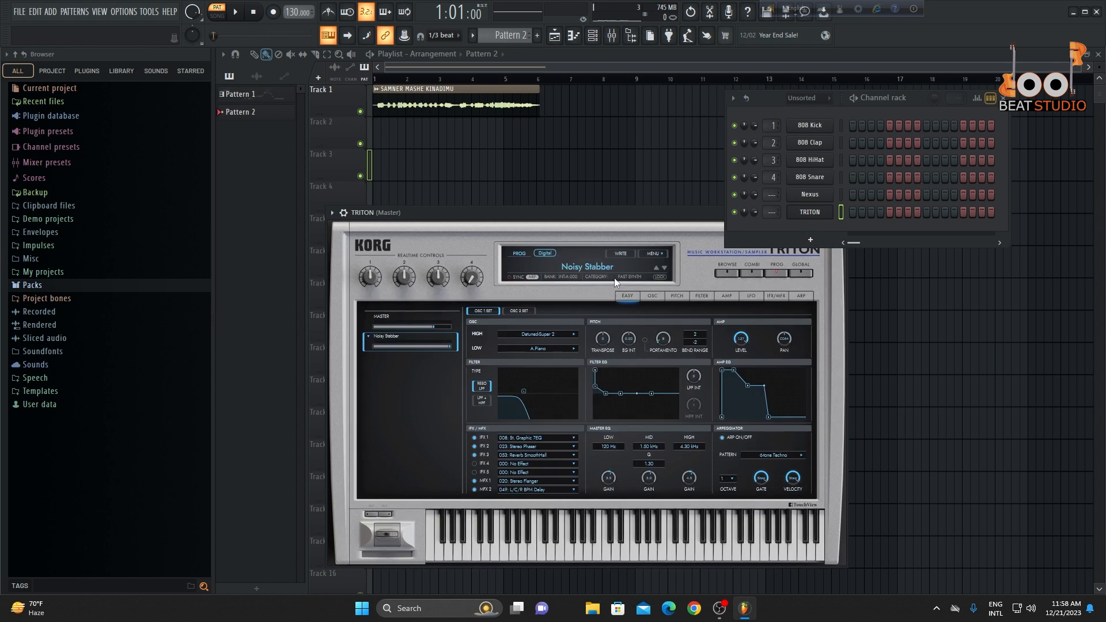
left_click(599, 198)
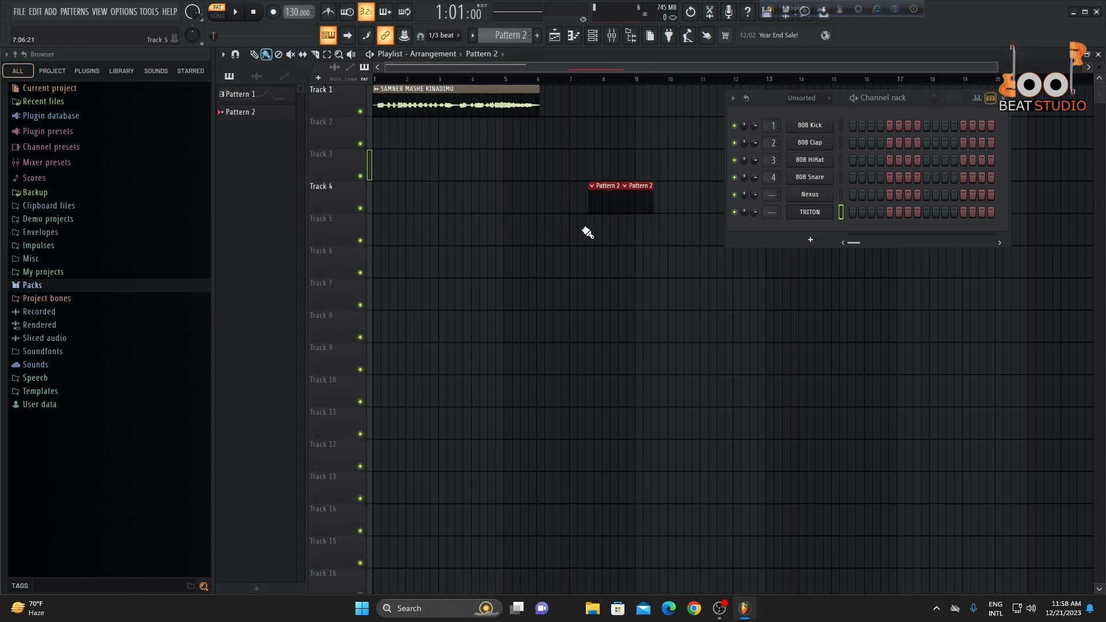
right_click(605, 202)
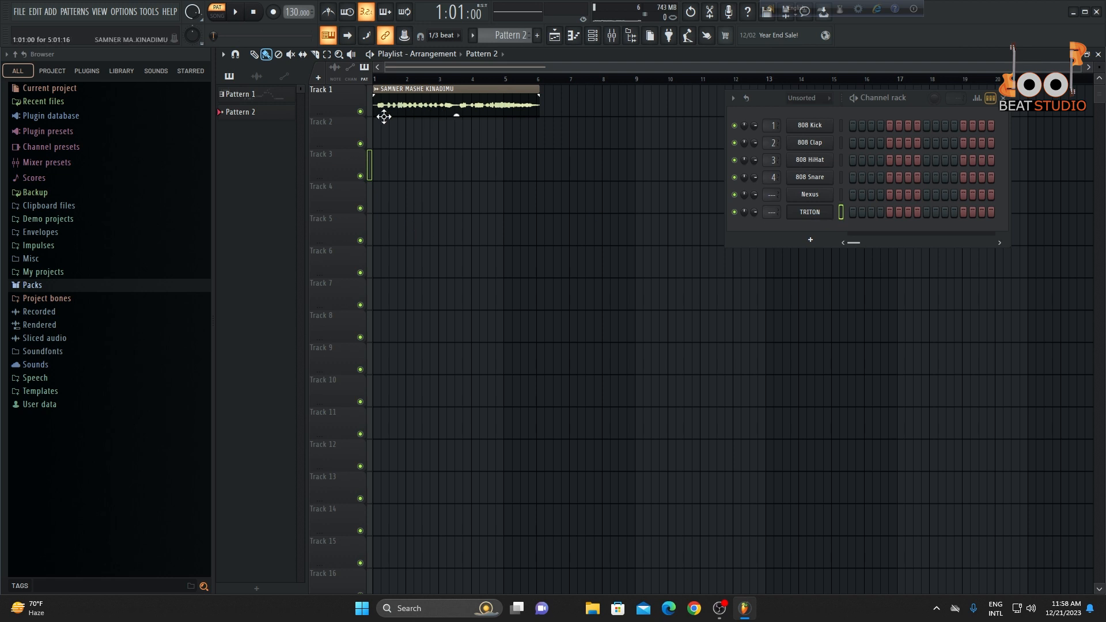
Open the Track 1 audio clip in Newtone for pitch correction, send its notes to the TRITON piano roll, and close Newtone
left_click(376, 89)
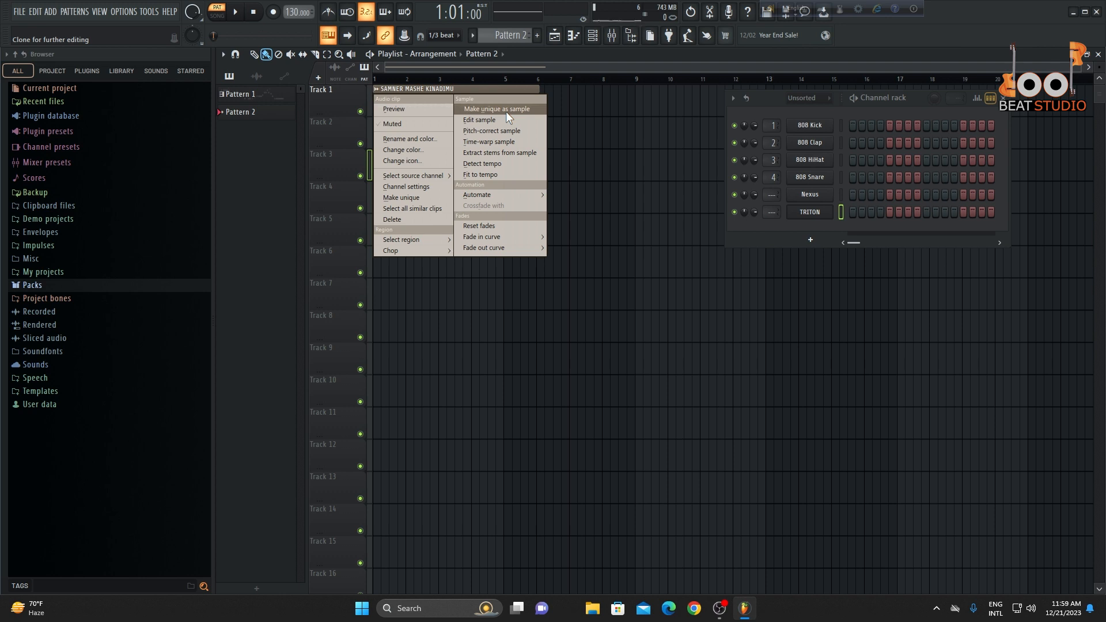
left_click(509, 131)
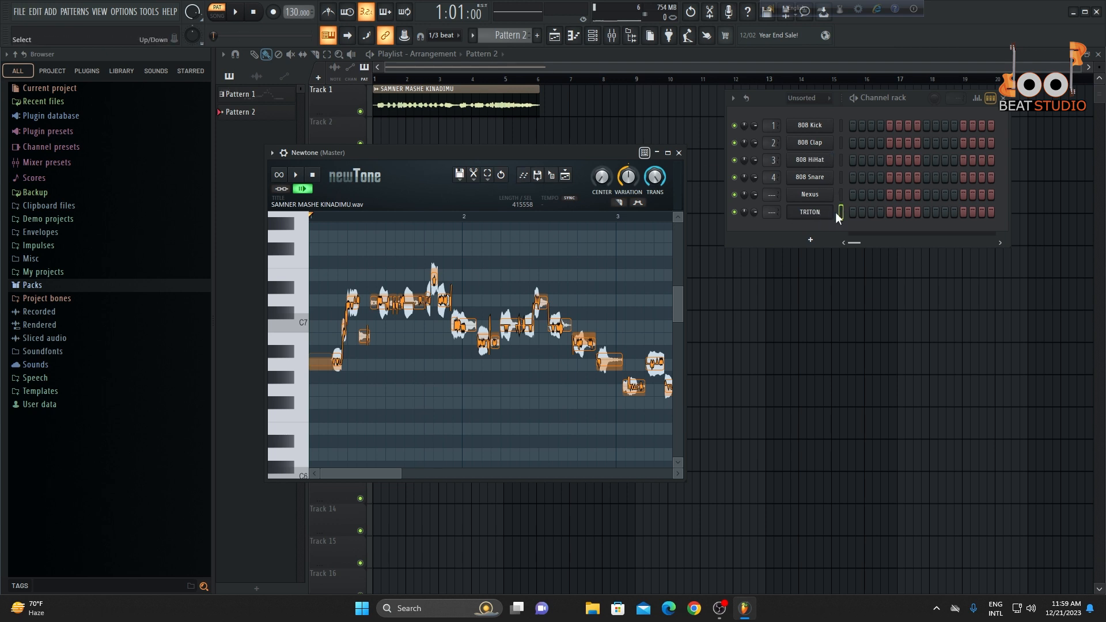
left_click(533, 179)
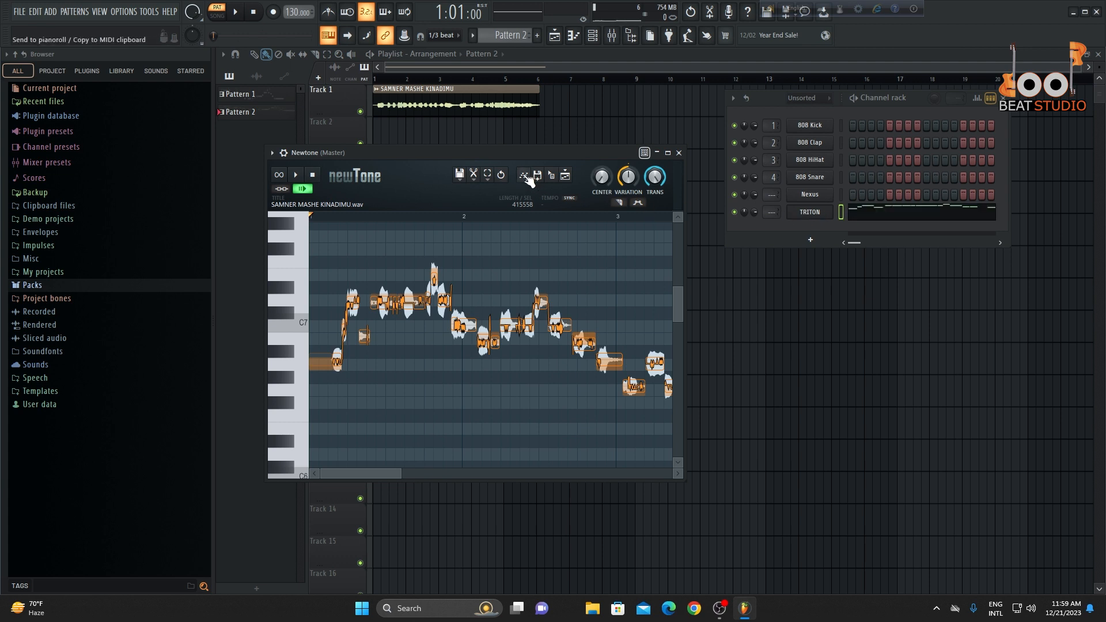
left_click(679, 154)
Open the TRITON channel's piano roll and play the converted notes, stopping near the end of the melody
left_click(932, 218)
key("space")
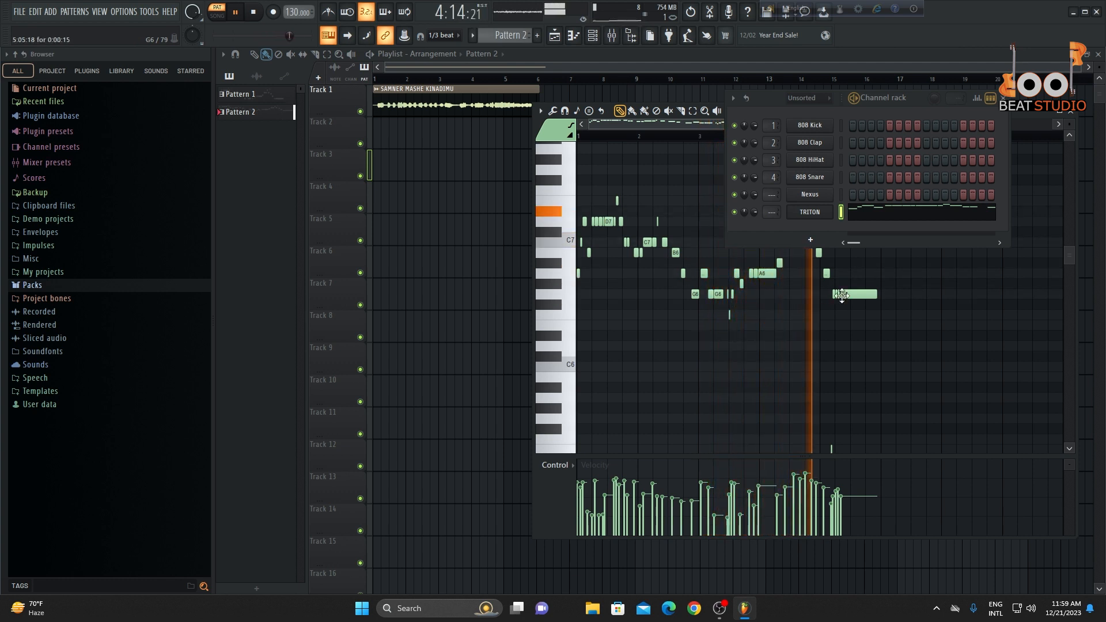
key("space")
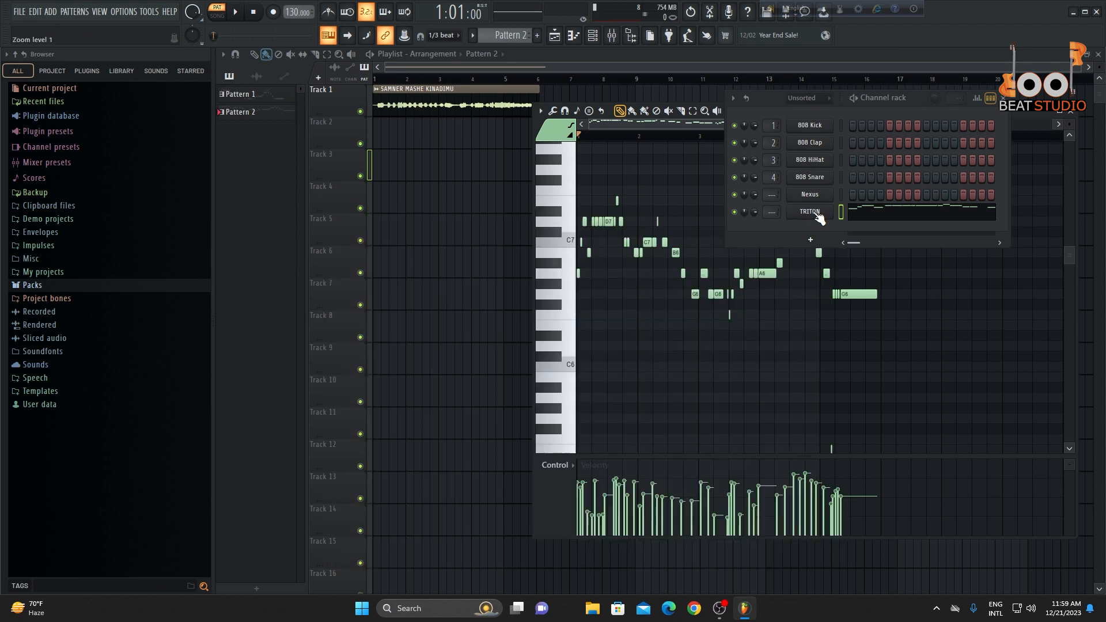
Load the Smooth Sine Lead program from the TRITON preset browser
left_click(817, 213)
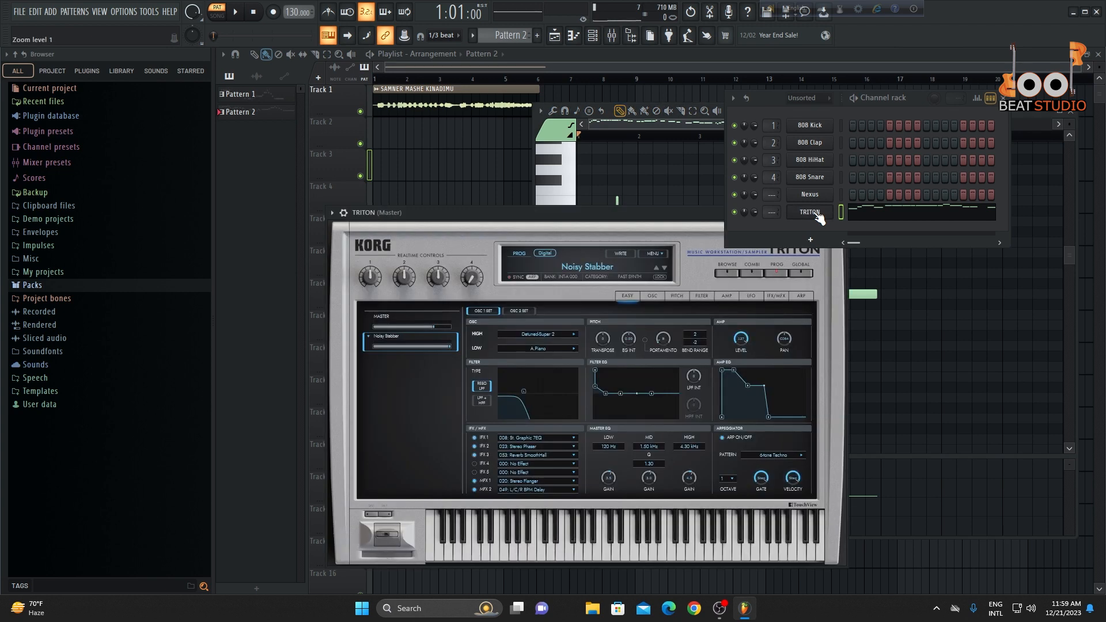
left_click(593, 267)
left_click(644, 415)
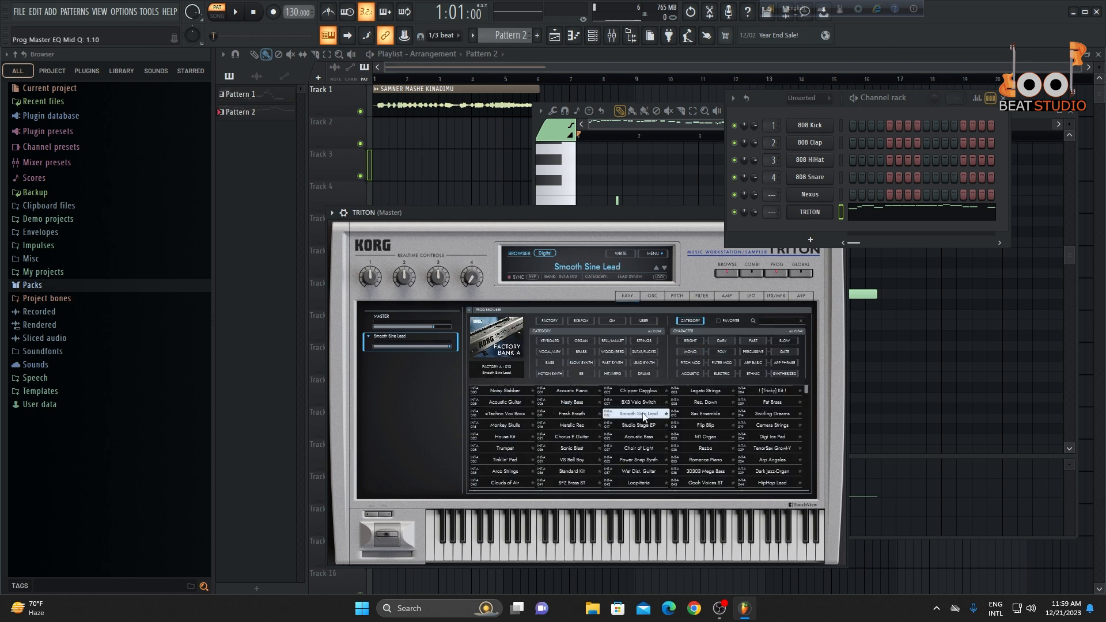
left_click(644, 415)
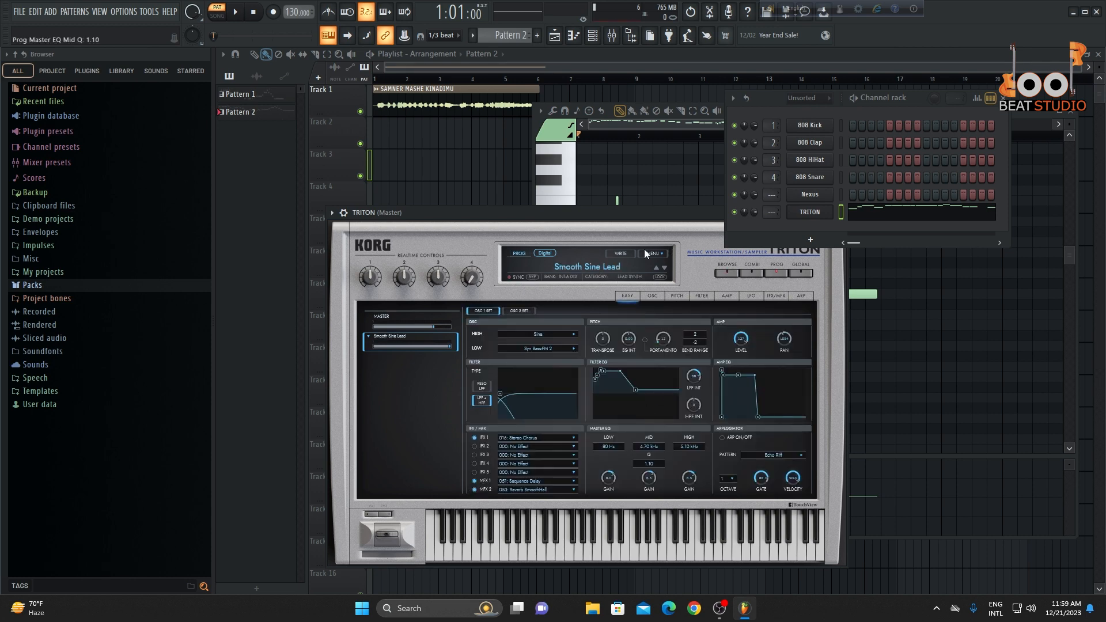
Play the melody with the new TRITON sound, close the plugin window to watch the notes, stop playback, and close the channel rack
left_click(236, 12)
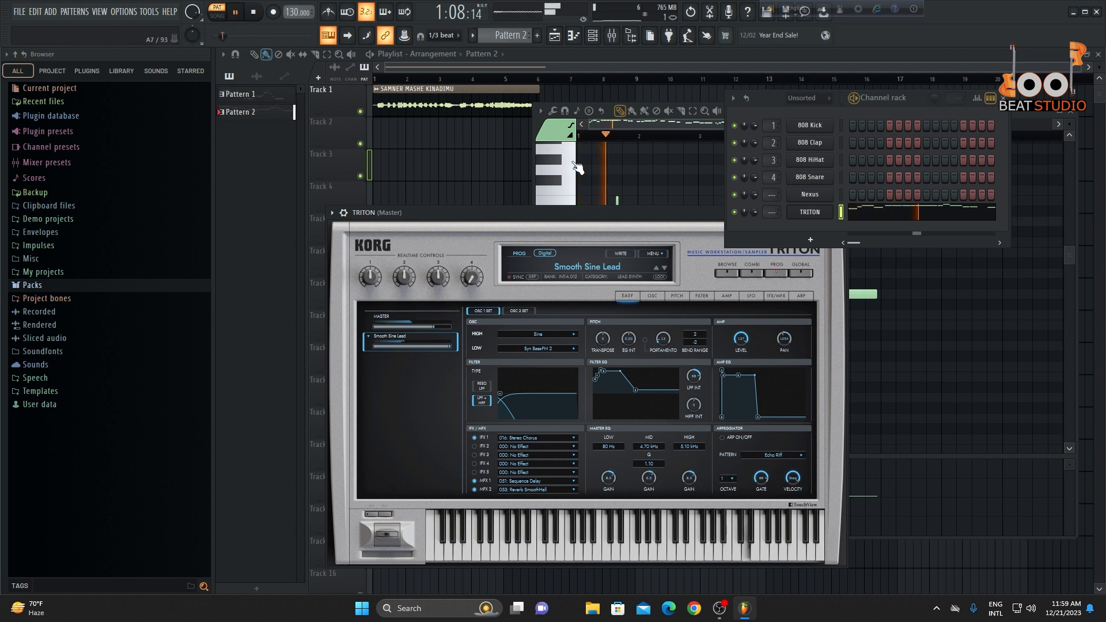
left_click_drag(635, 213, 487, 265)
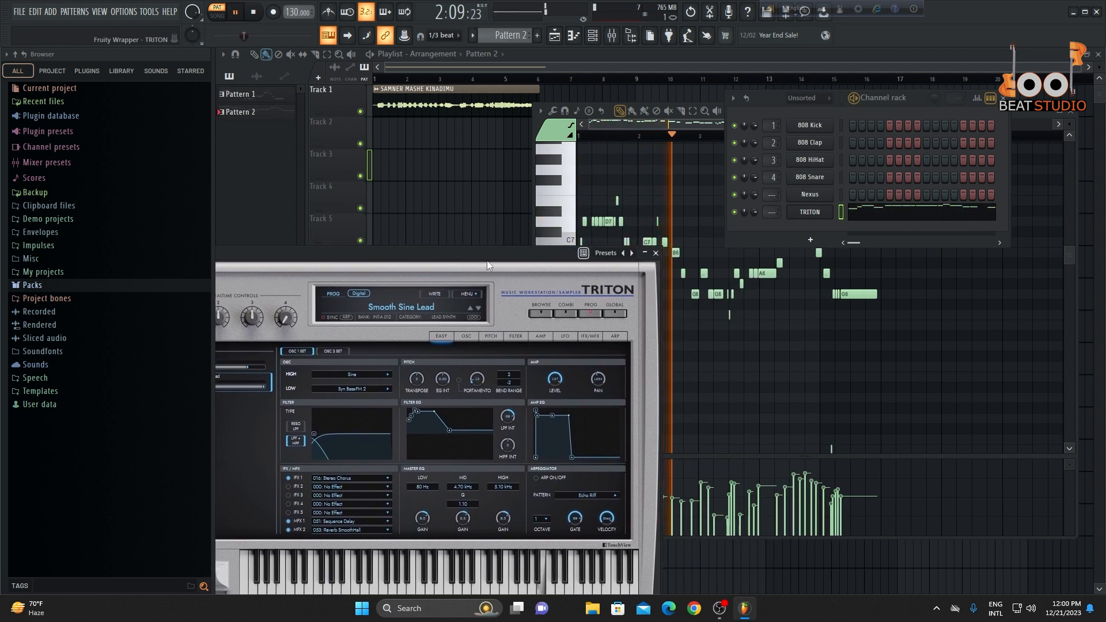
left_click(657, 254)
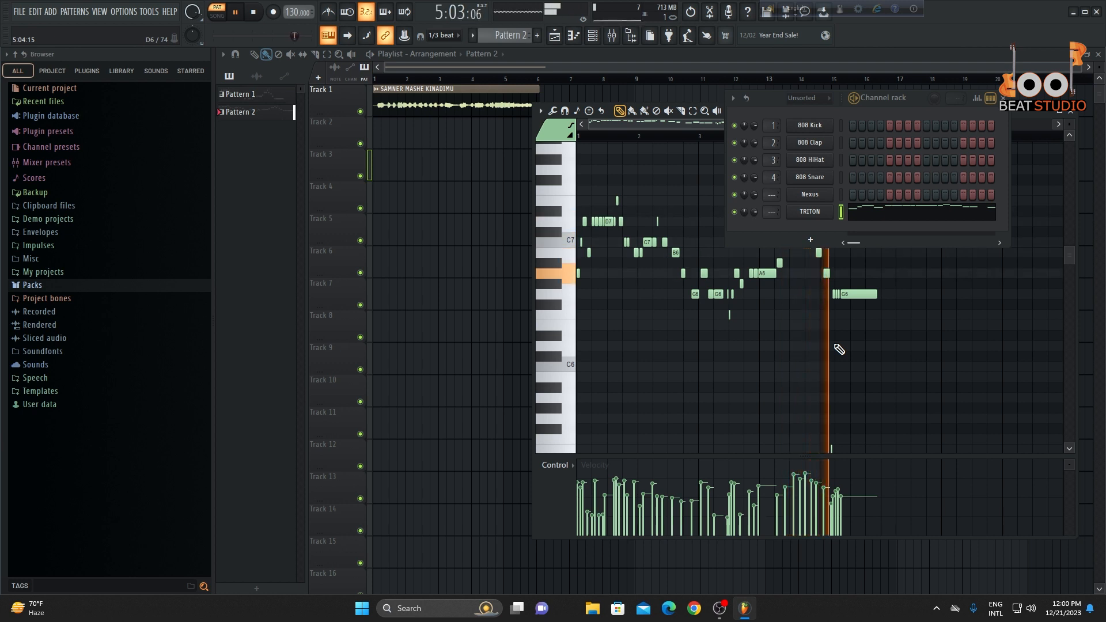
key("space")
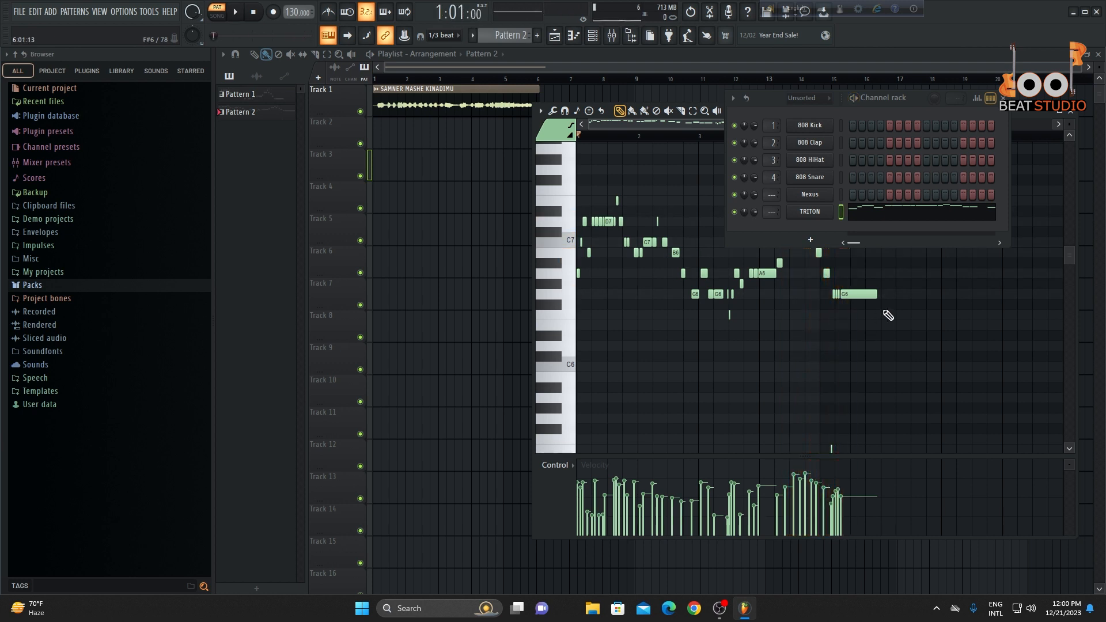
left_click(1003, 98)
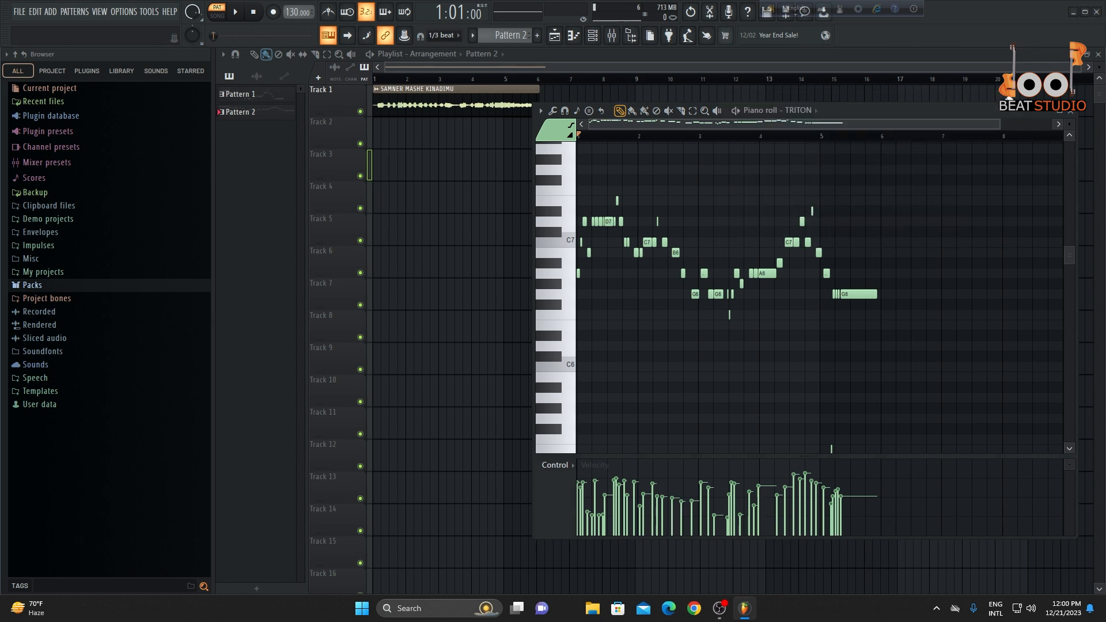